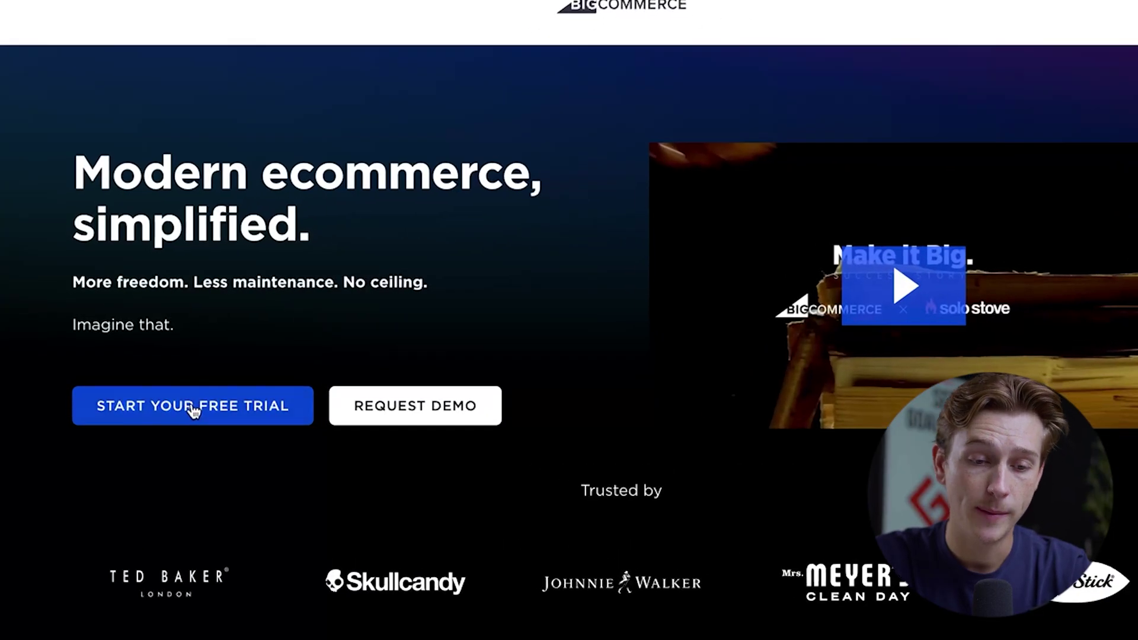
# - Start the free trial signup and fill in the name and phone number fields
pyautogui.click(193, 409)
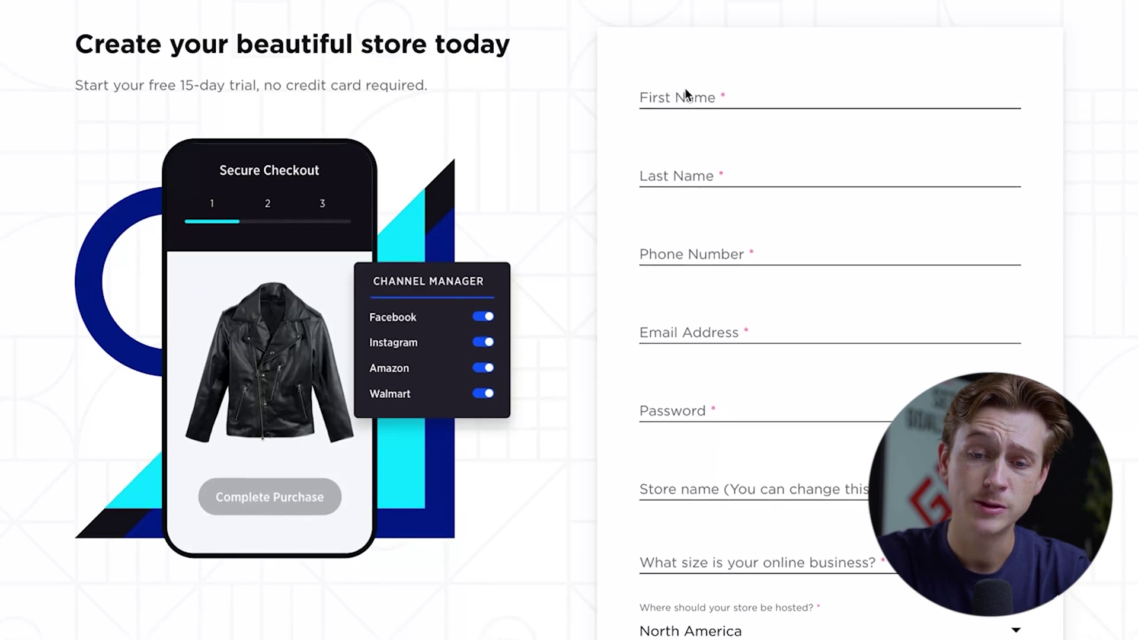
pyautogui.click(684, 111)
pyautogui.click(657, 172)
pyautogui.scroll(-1, 657, 172)
pyautogui.click(660, 226)
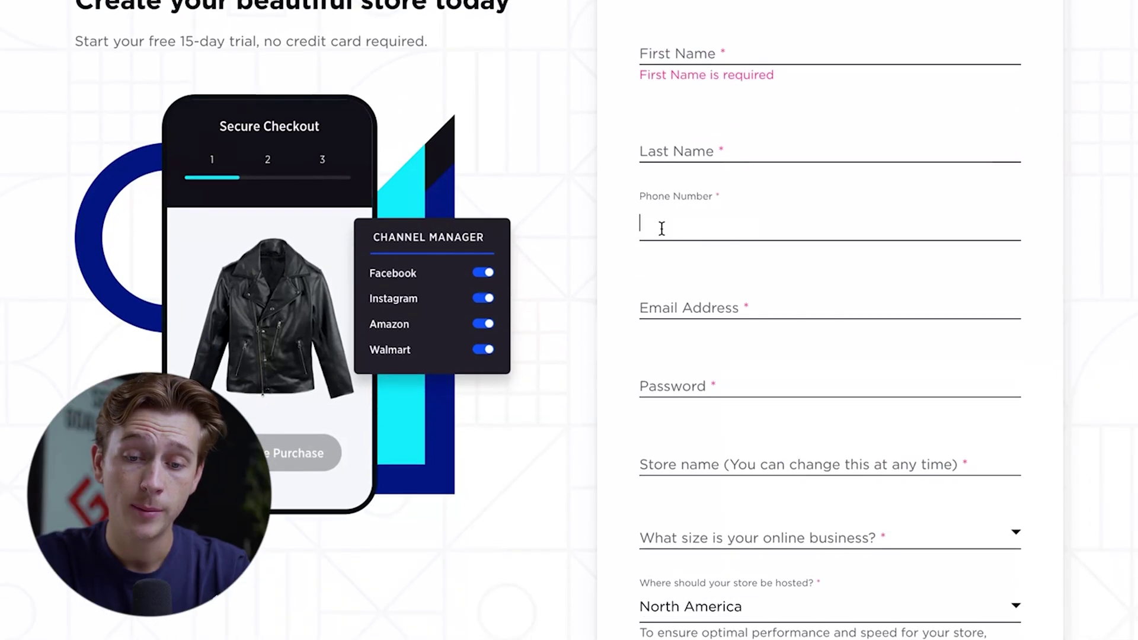
pyautogui.click(662, 323)
pyautogui.scroll(-3, 670, 296)
pyautogui.scroll(-2, 682, 291)
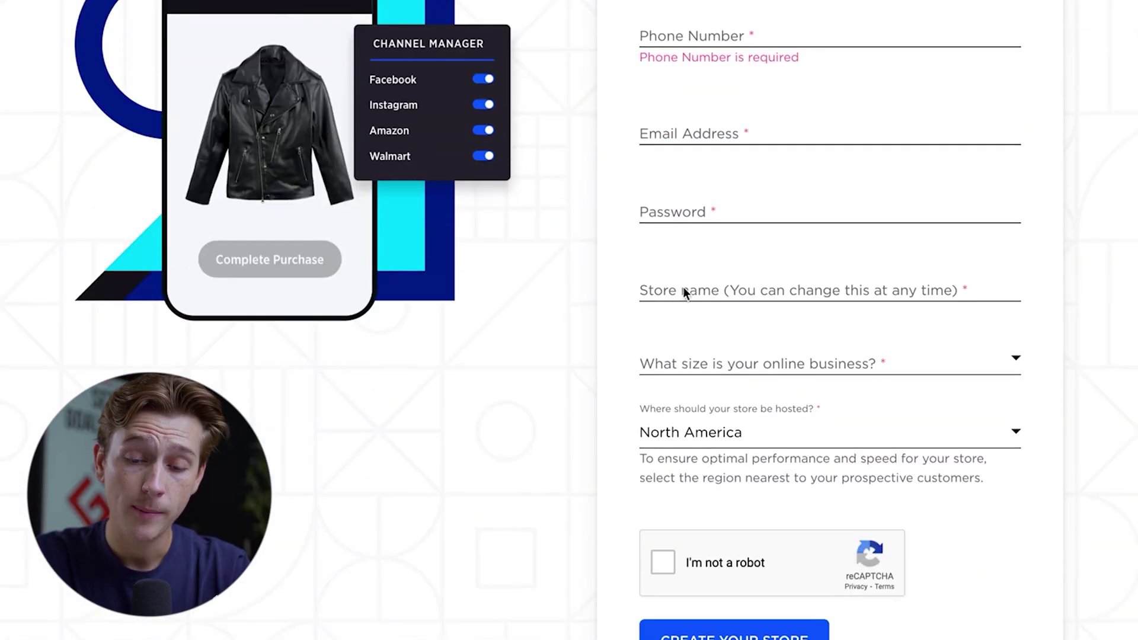
# - Set the business size and create the trial store
pyautogui.click(699, 361)
pyautogui.click(701, 361)
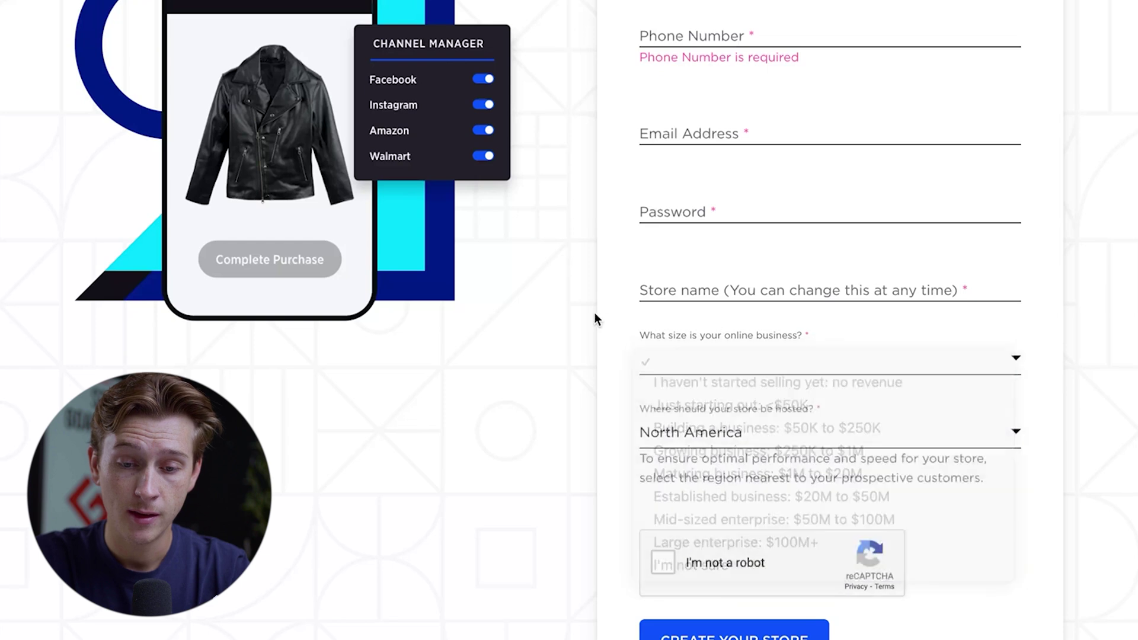
pyautogui.scroll(-1, 595, 312)
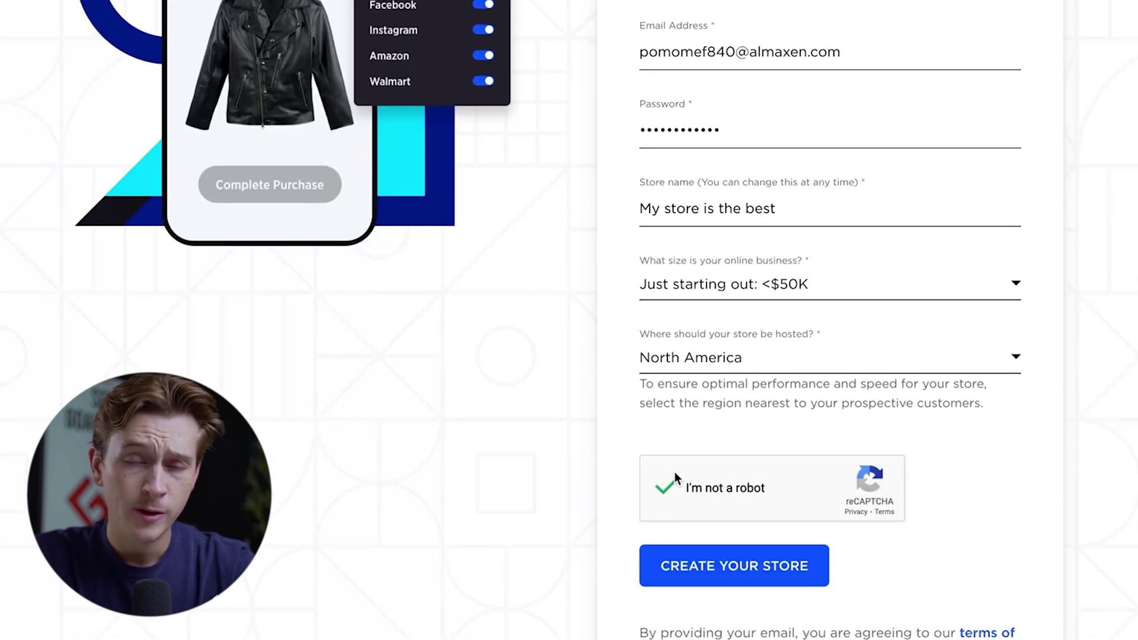
pyautogui.scroll(-2, 674, 472)
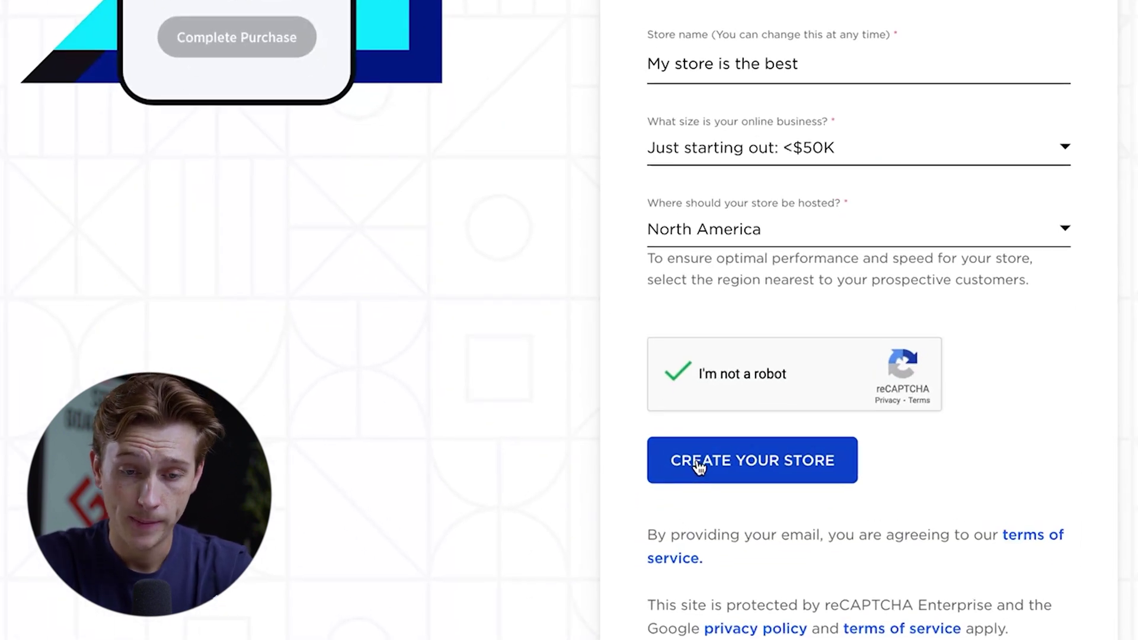
pyautogui.click(699, 466)
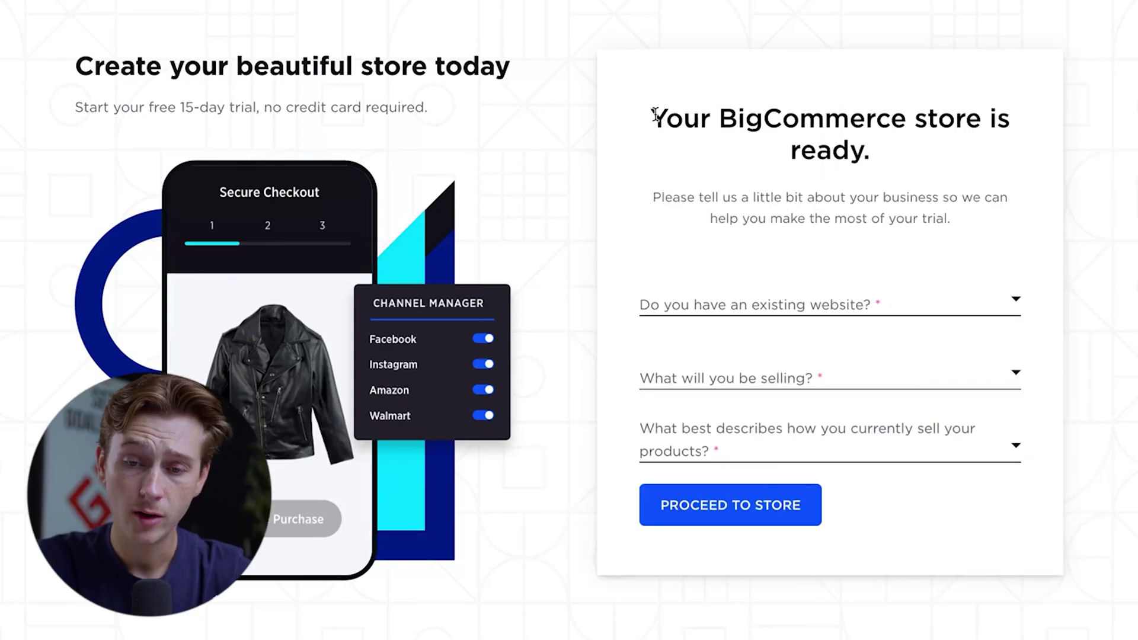
# - Answer No to having an existing website
pyautogui.moveTo(656, 114); pyautogui.dragTo(895, 148)
pyautogui.click(906, 143)
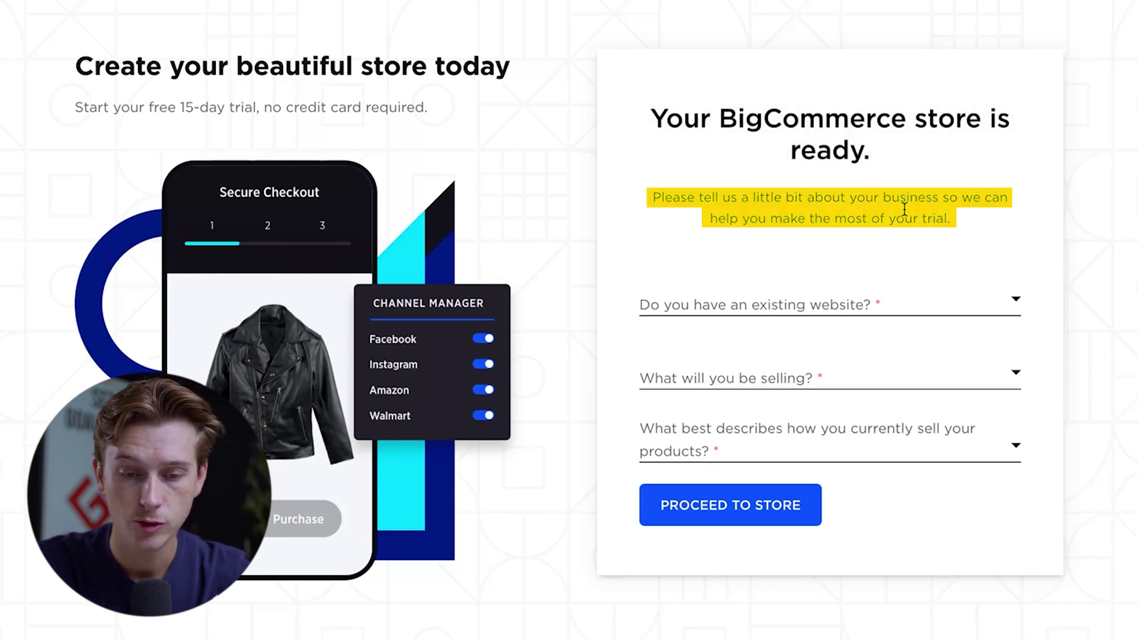
pyautogui.scroll(-1, 770, 345)
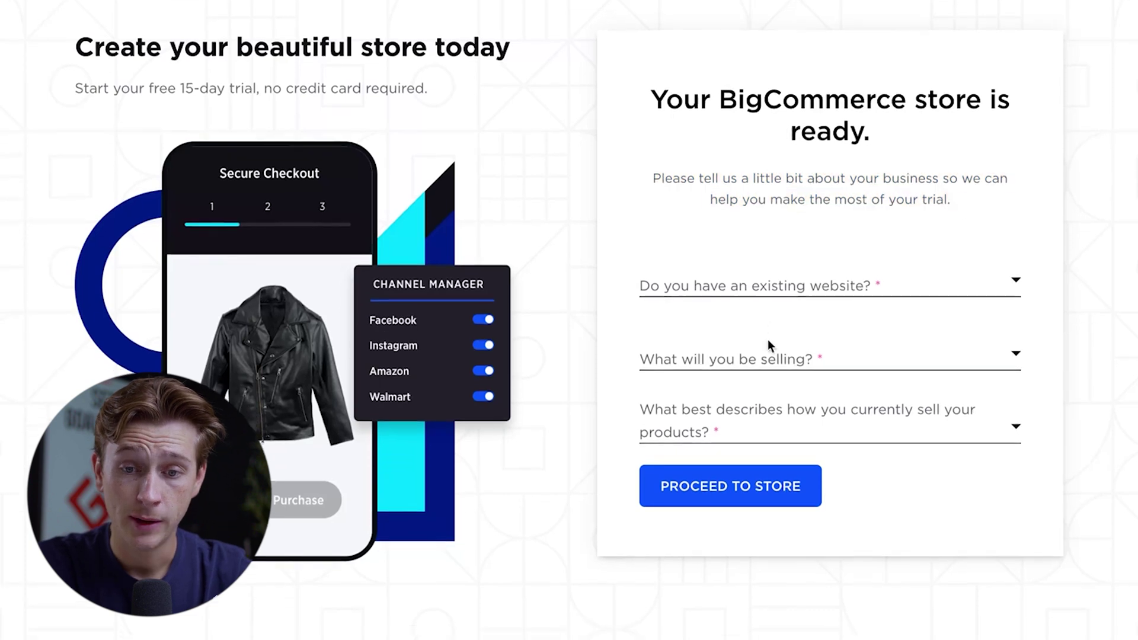
pyautogui.click(706, 286)
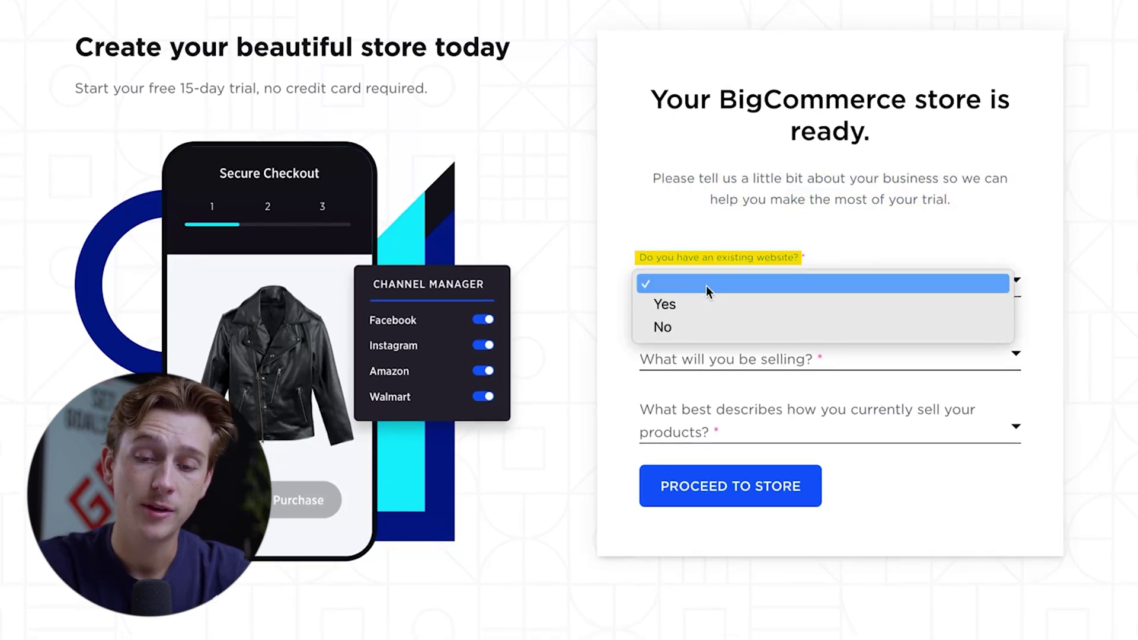
pyautogui.click(695, 323)
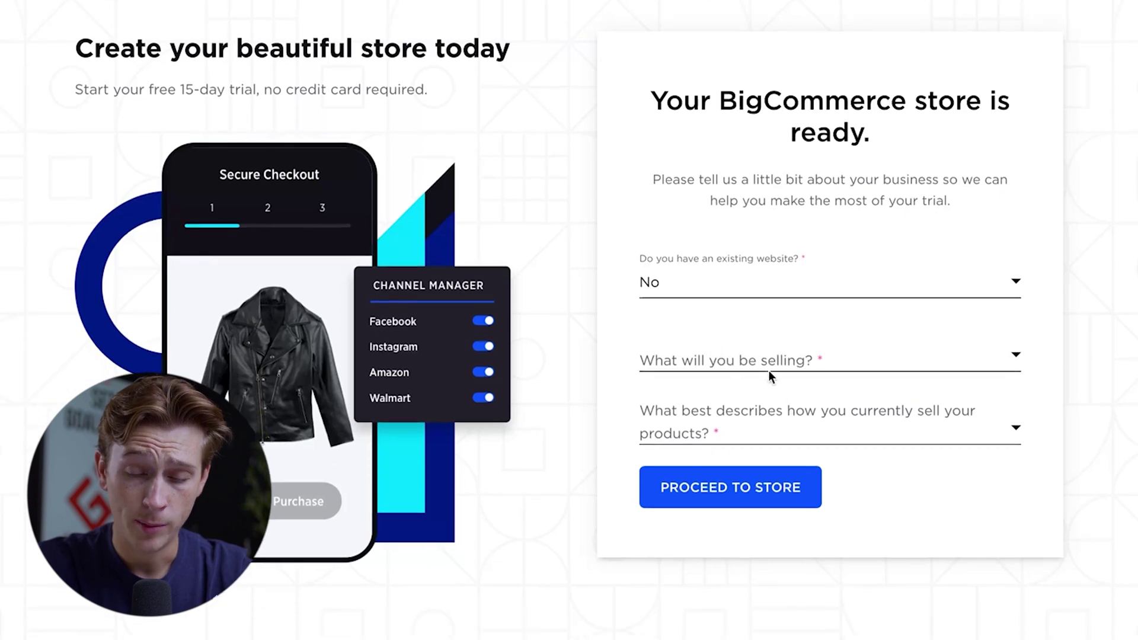
# - Pick Arts, Entertainment & Media and 'I sell mainly through online marketplaces', then submit
pyautogui.click(761, 364)
pyautogui.scroll(-3, 733, 472)
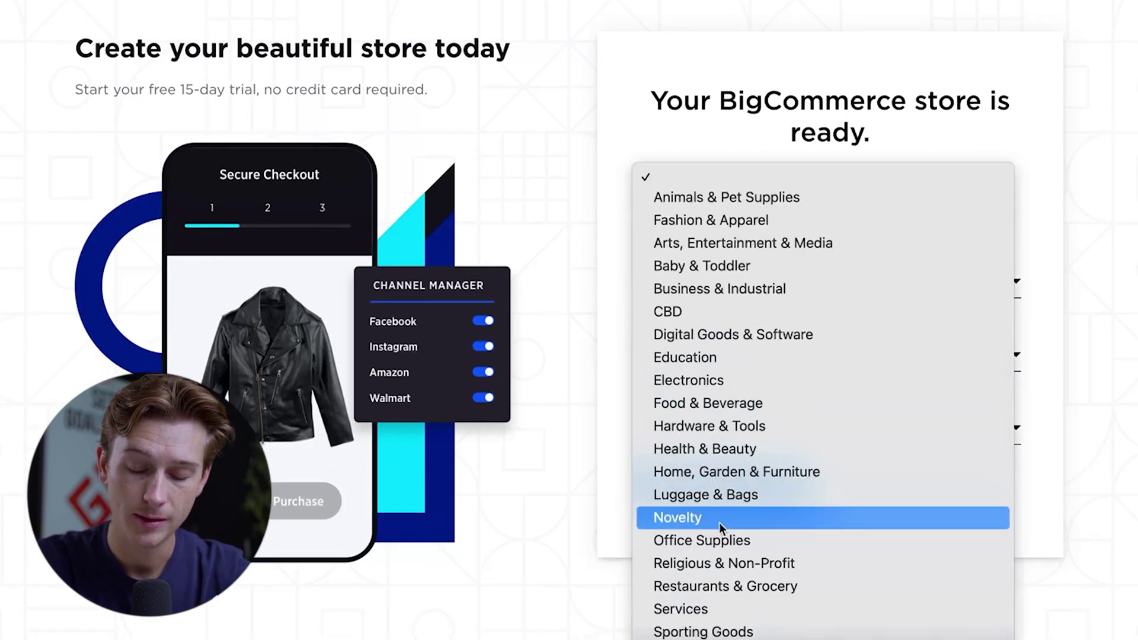
pyautogui.click(718, 243)
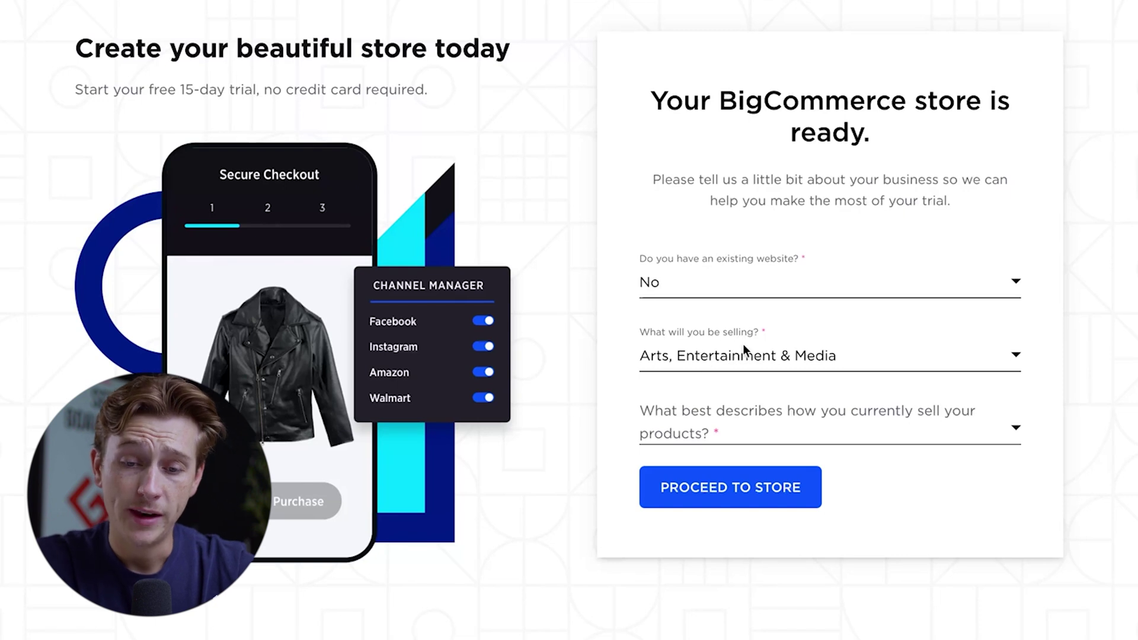
pyautogui.click(752, 439)
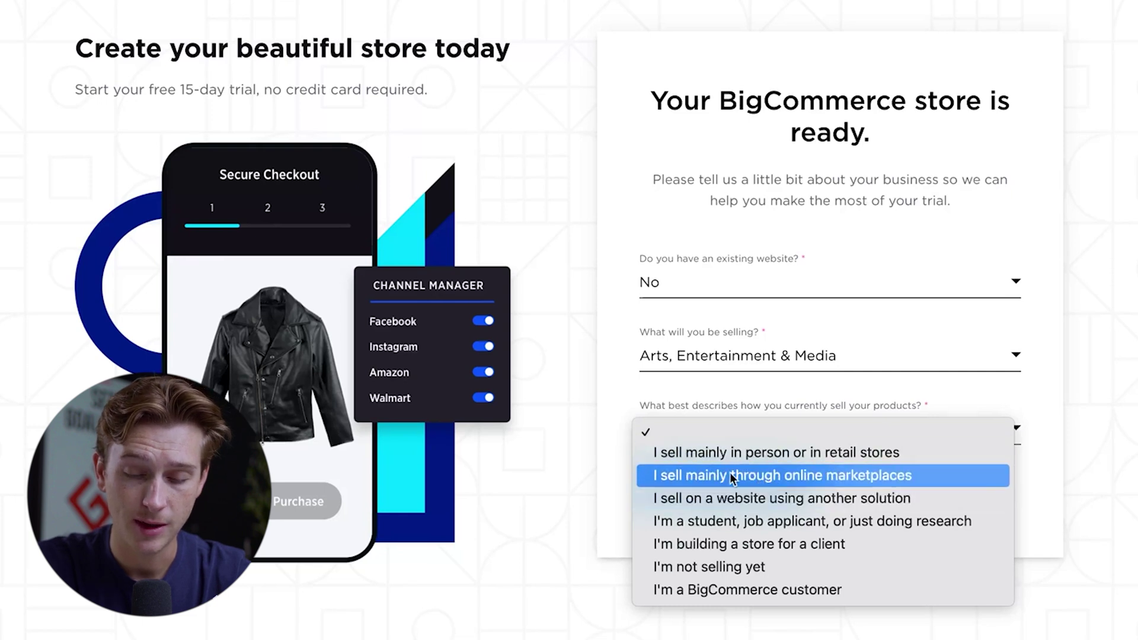
pyautogui.click(783, 475)
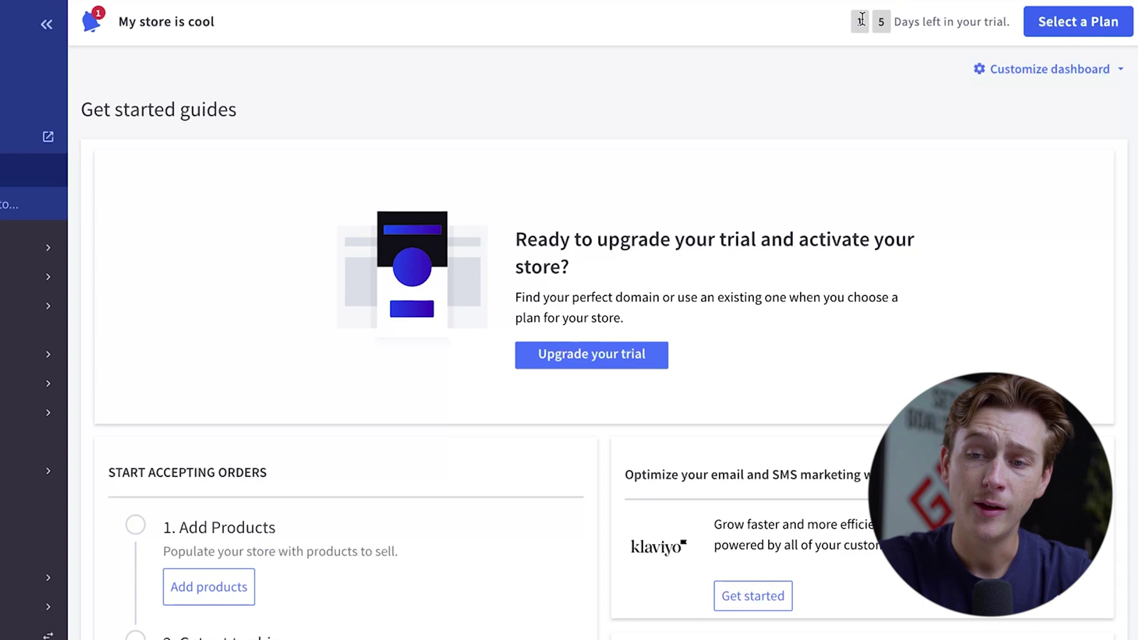
pyautogui.moveTo(861, 20); pyautogui.dragTo(988, 22)
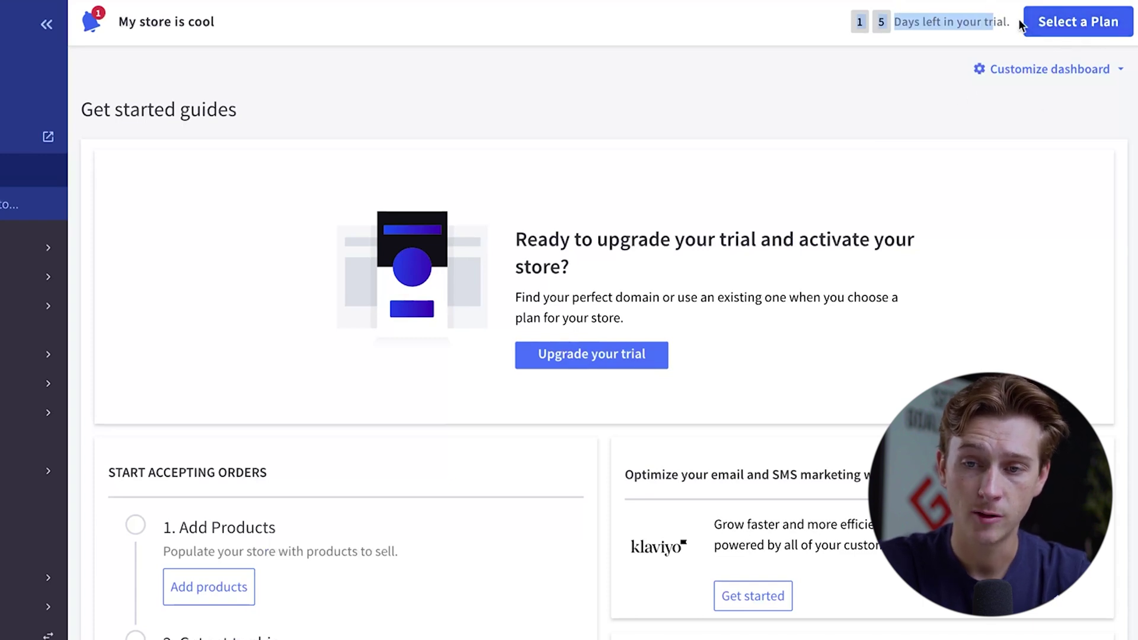
pyautogui.click(1003, 22)
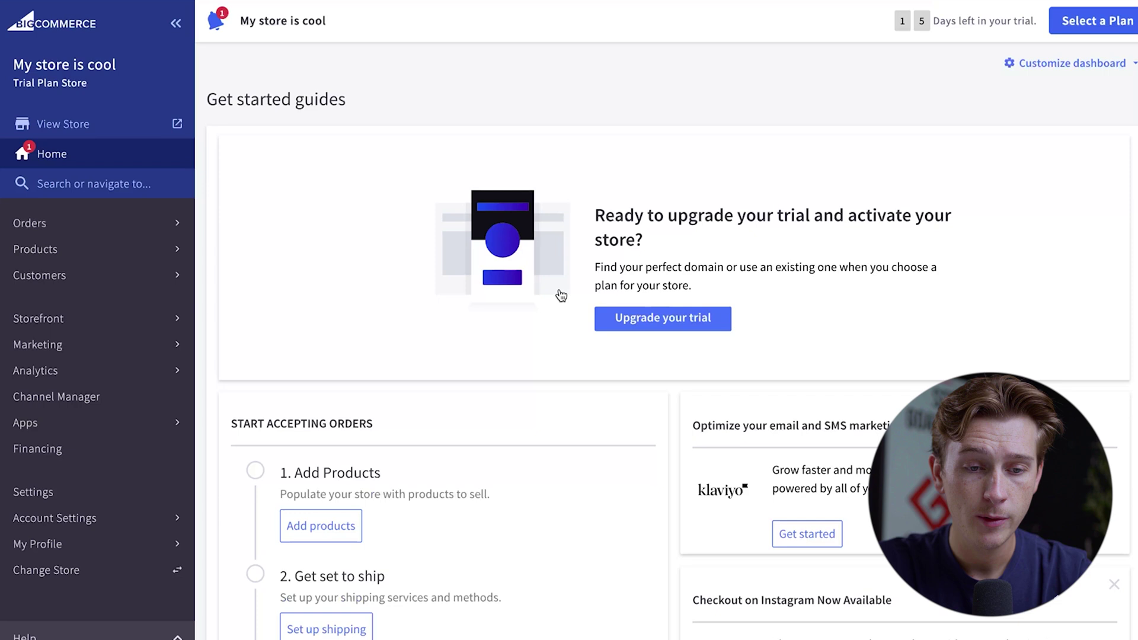
pyautogui.scroll(-3, 561, 295)
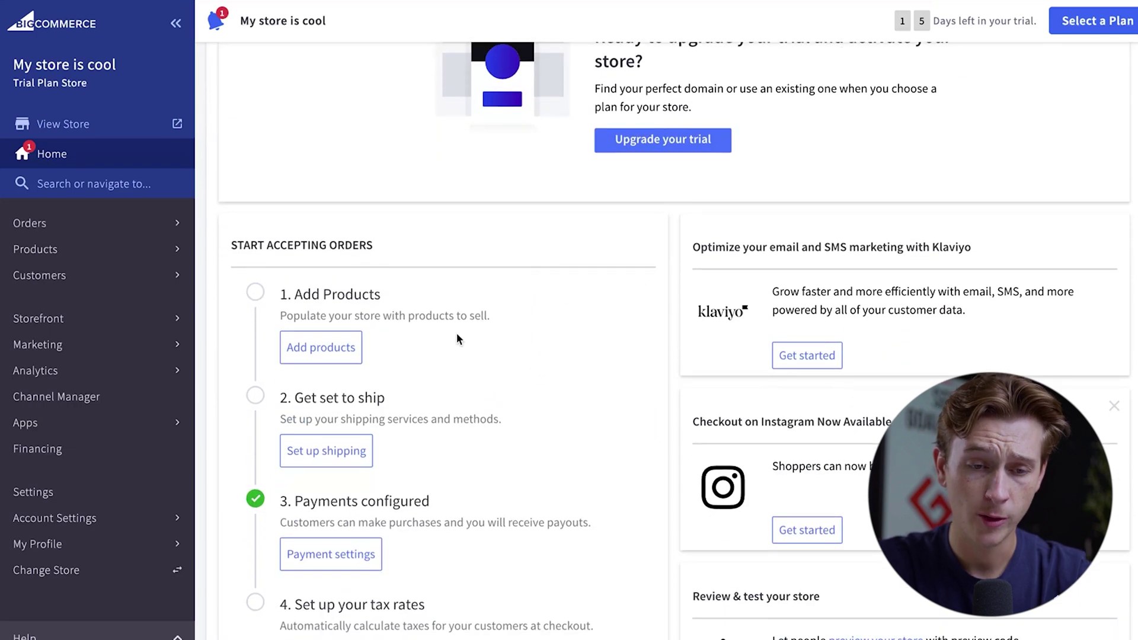
pyautogui.moveTo(283, 292); pyautogui.dragTo(380, 295)
pyautogui.moveTo(283, 396); pyautogui.dragTo(463, 396)
pyautogui.scroll(-3, 462, 396)
pyautogui.click(292, 337)
pyautogui.moveTo(291, 336); pyautogui.dragTo(500, 340)
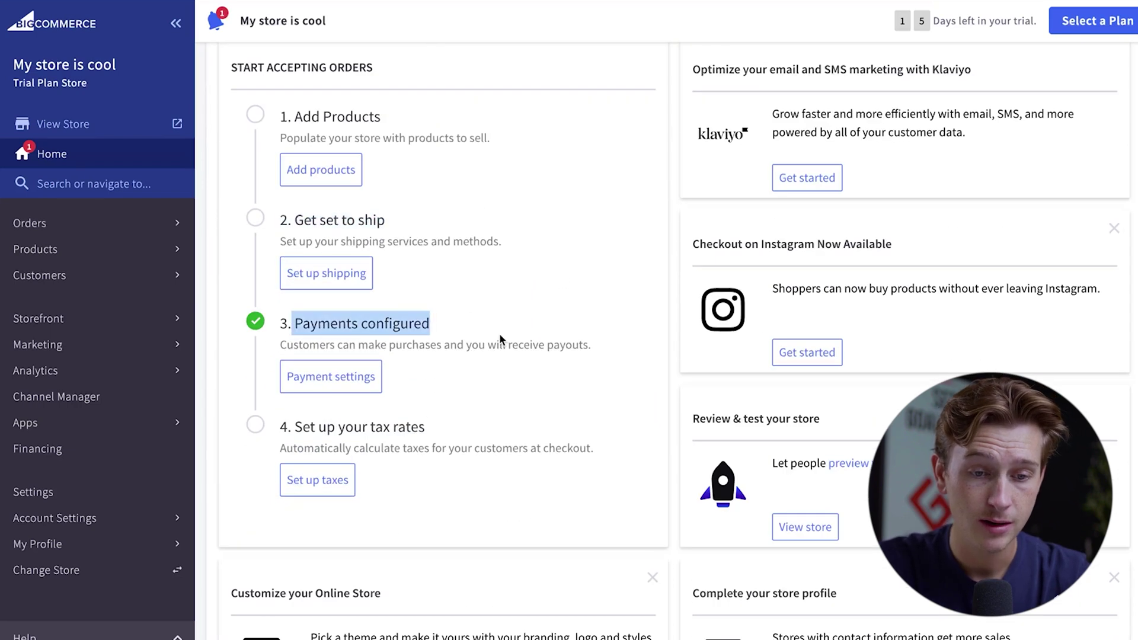
pyautogui.moveTo(283, 435); pyautogui.dragTo(517, 442)
pyautogui.scroll(3, 847, 308)
pyautogui.click(848, 308)
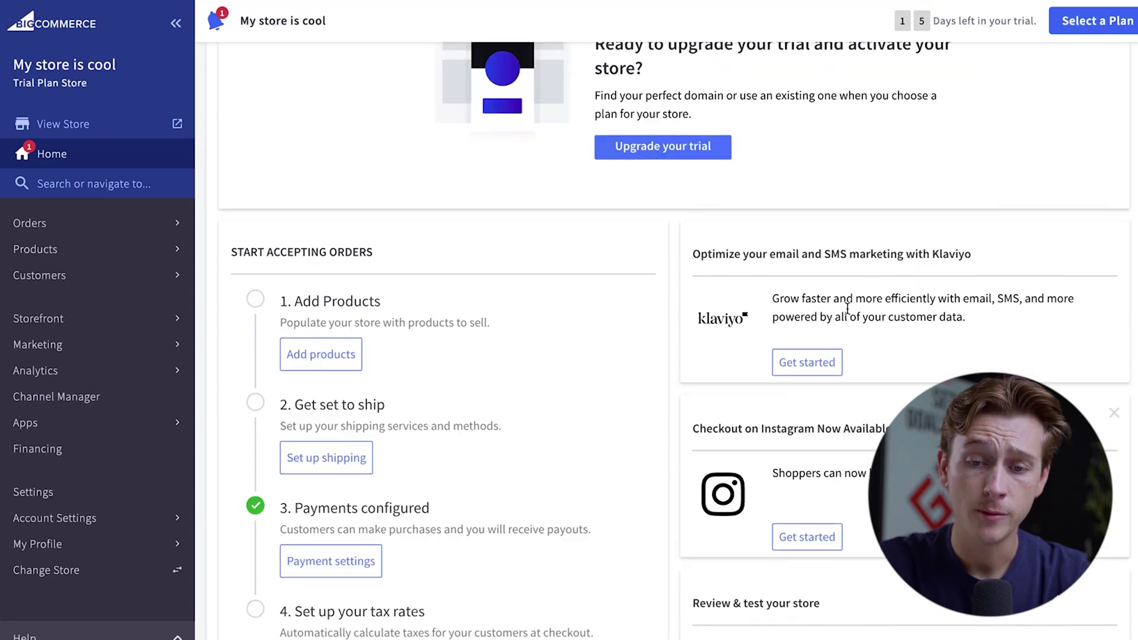
pyautogui.moveTo(770, 256); pyautogui.dragTo(893, 258)
pyautogui.scroll(-2, 893, 258)
pyautogui.moveTo(738, 328); pyautogui.dragTo(806, 328)
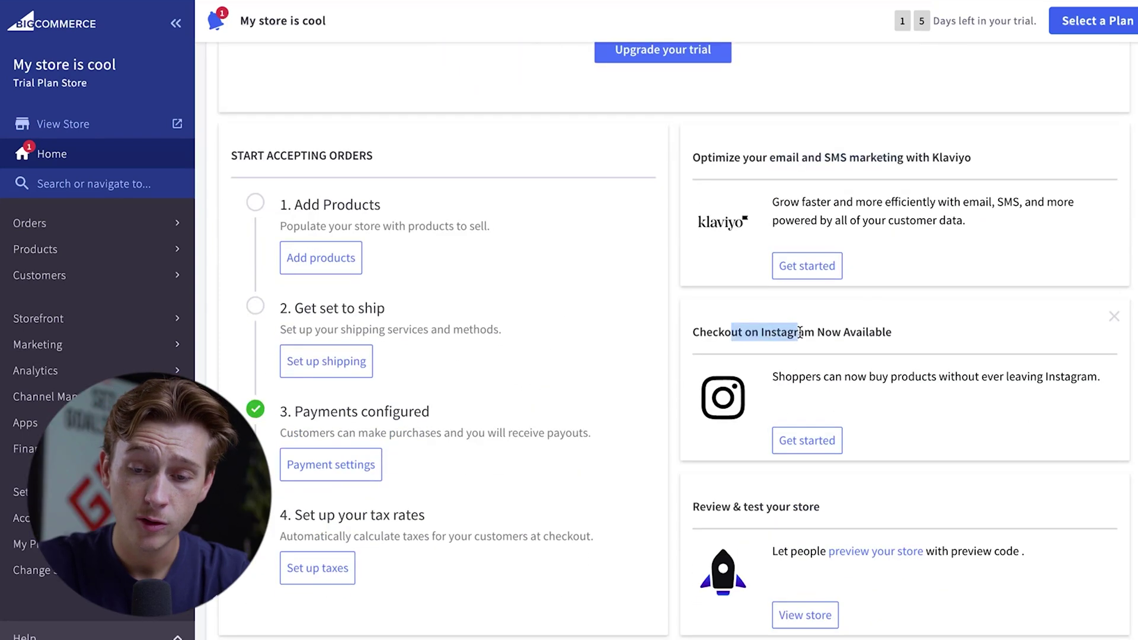
pyautogui.scroll(-2, 826, 341)
pyautogui.moveTo(712, 394); pyautogui.dragTo(833, 399)
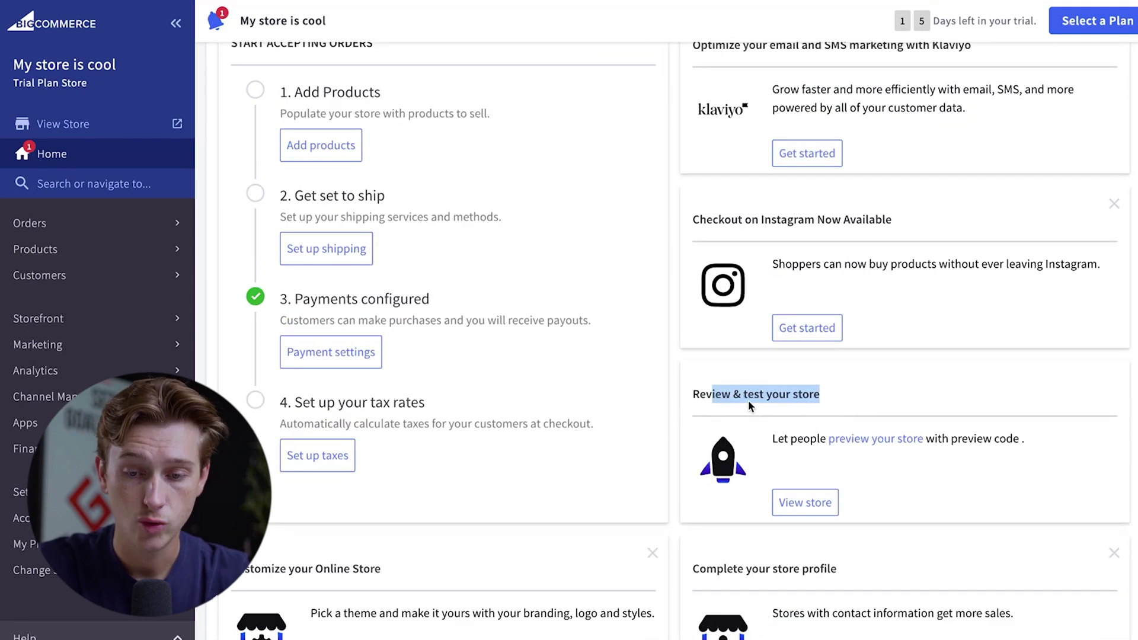
pyautogui.scroll(-4, 248, 326)
pyautogui.scroll(-1, 248, 326)
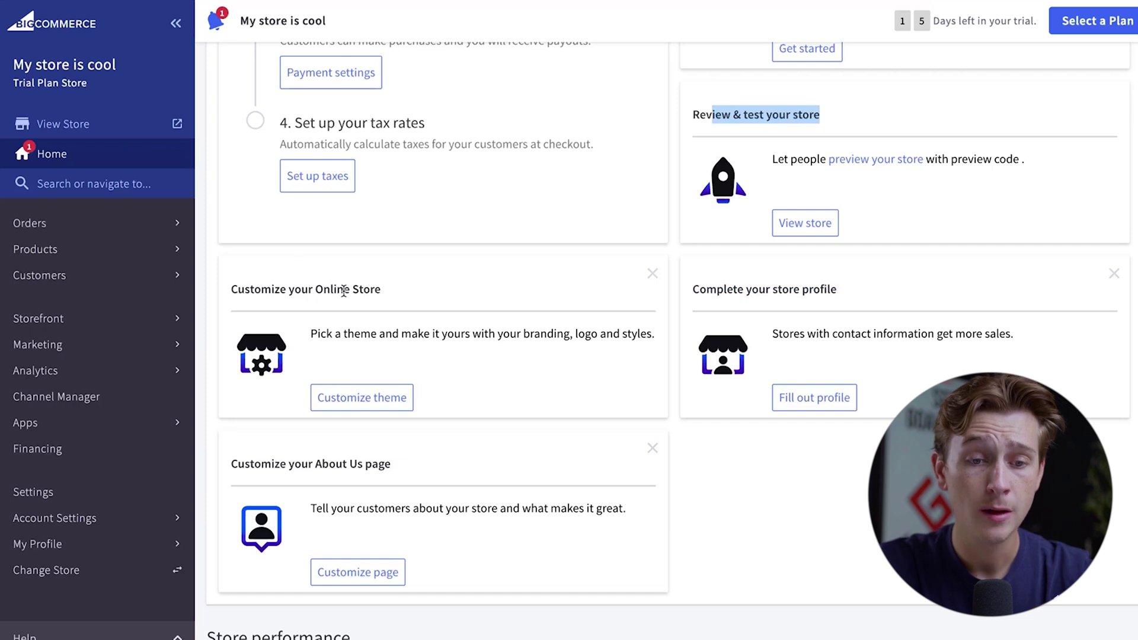
pyautogui.click(362, 405)
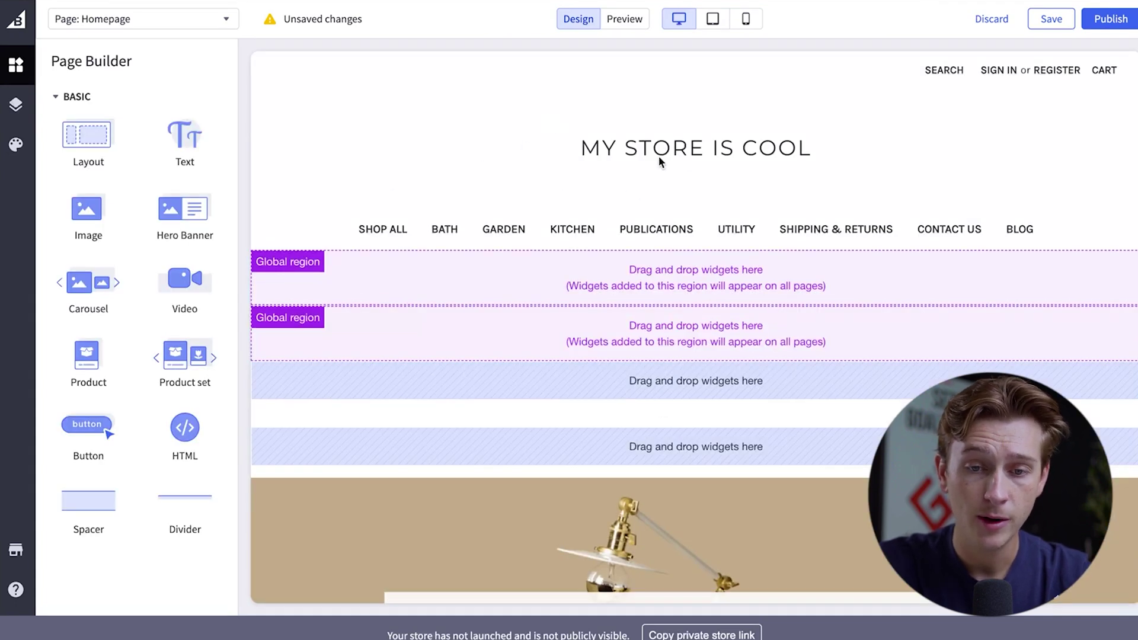
pyautogui.moveTo(672, 147); pyautogui.dragTo(646, 208)
pyautogui.scroll(-1, 681, 270)
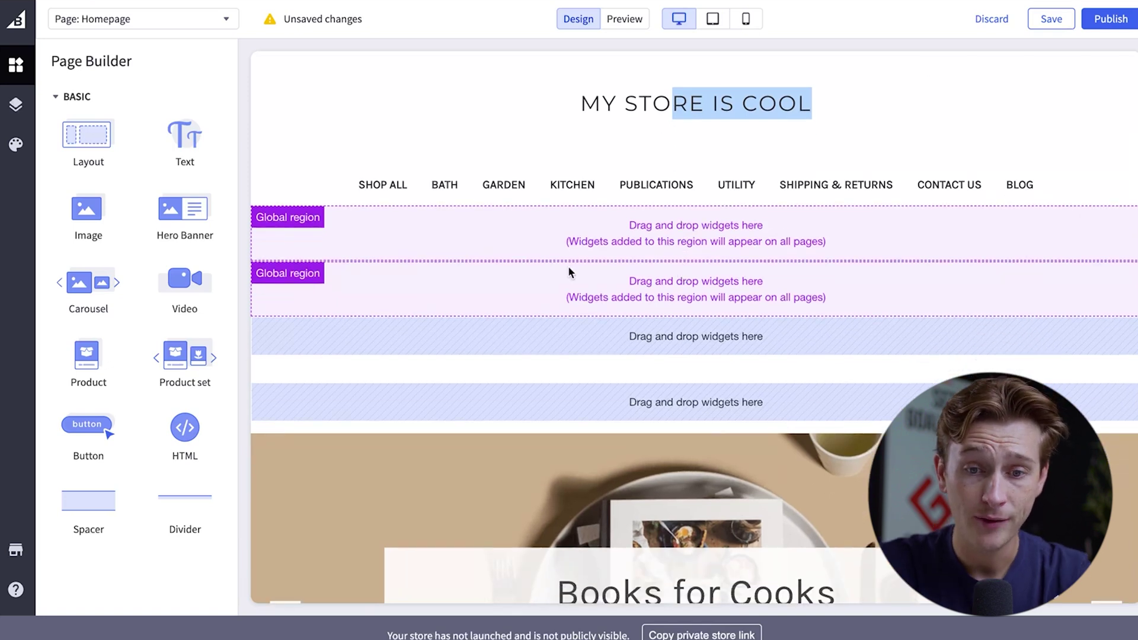
pyautogui.scroll(1, 594, 276)
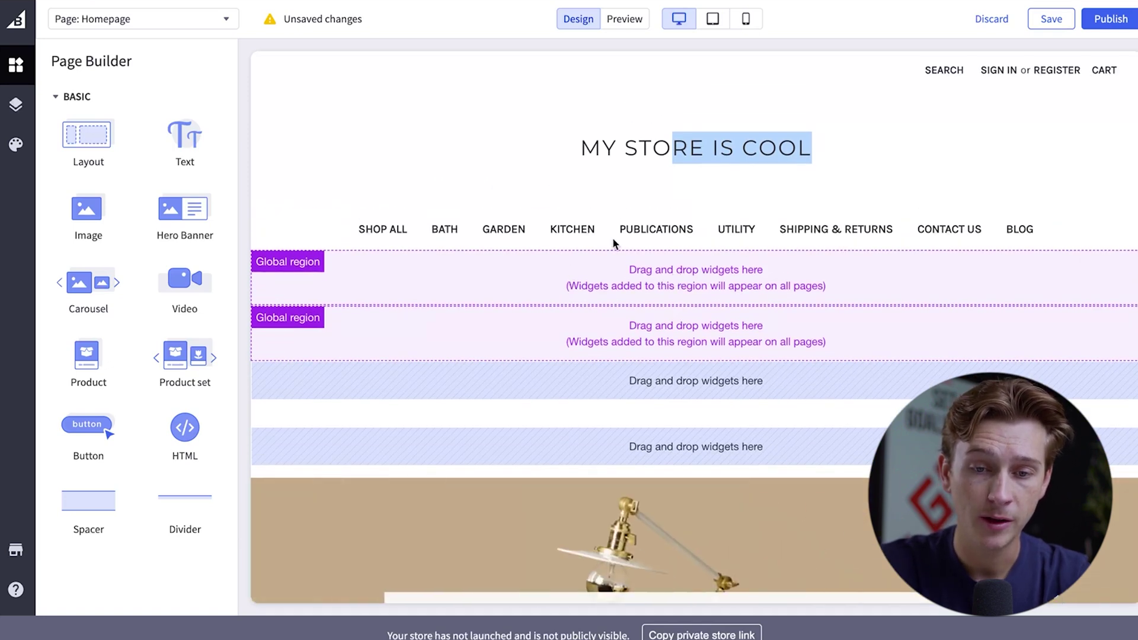
pyautogui.click(582, 279)
pyautogui.scroll(-3, 622, 296)
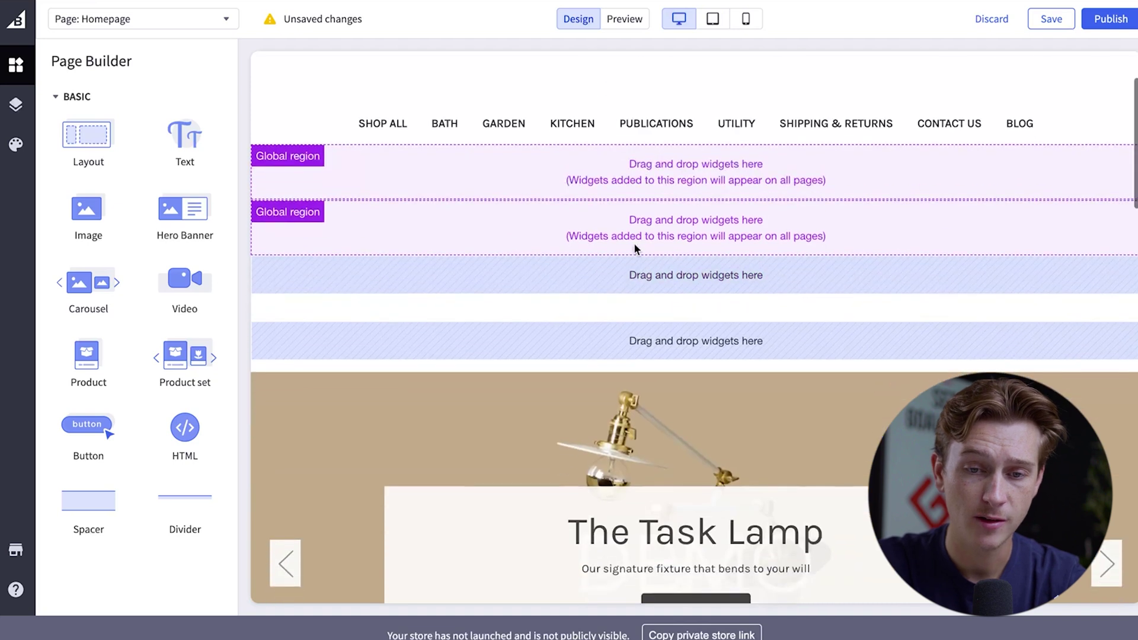
pyautogui.scroll(3, 643, 231)
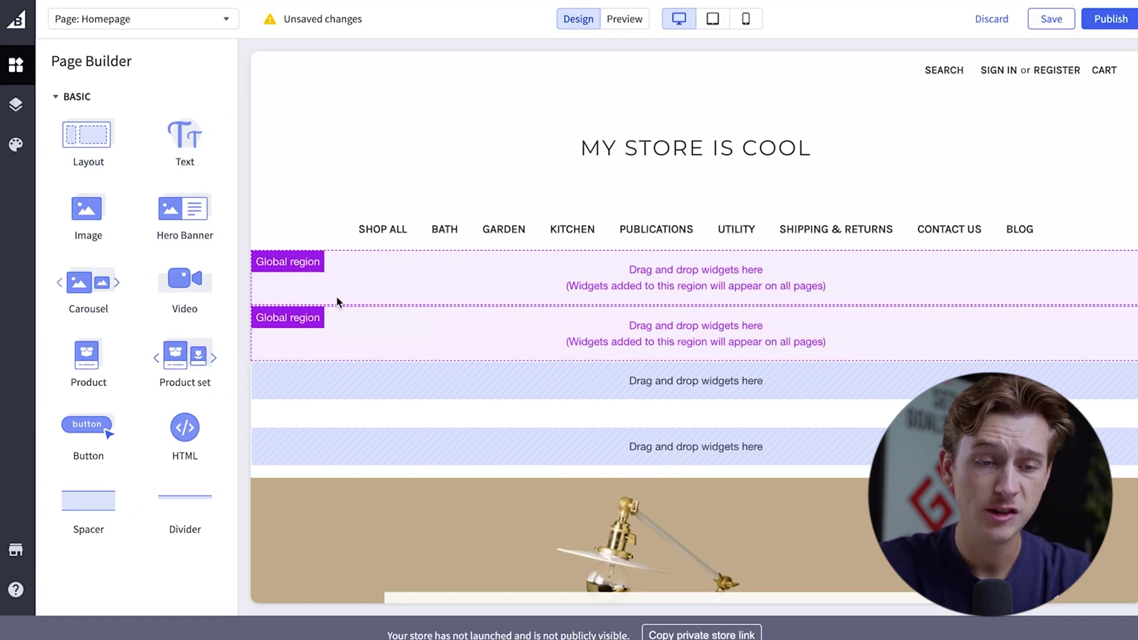
# - Drop the Hero Banner widget into the top Global region under the navigation
pyautogui.moveTo(193, 213); pyautogui.dragTo(389, 268)
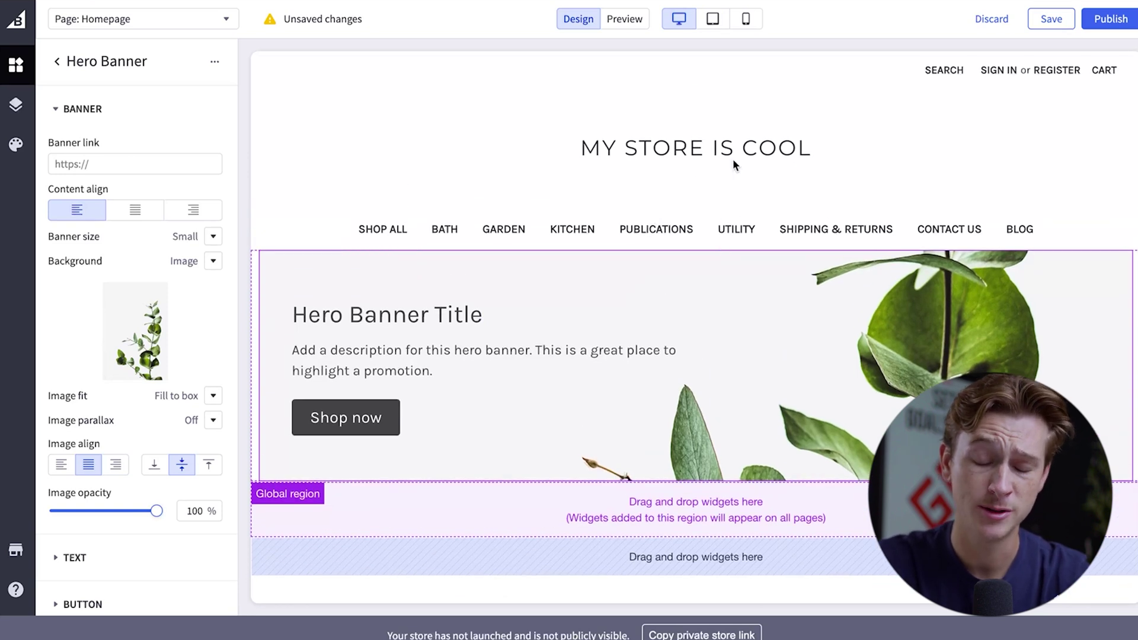
pyautogui.scroll(-6, 585, 237)
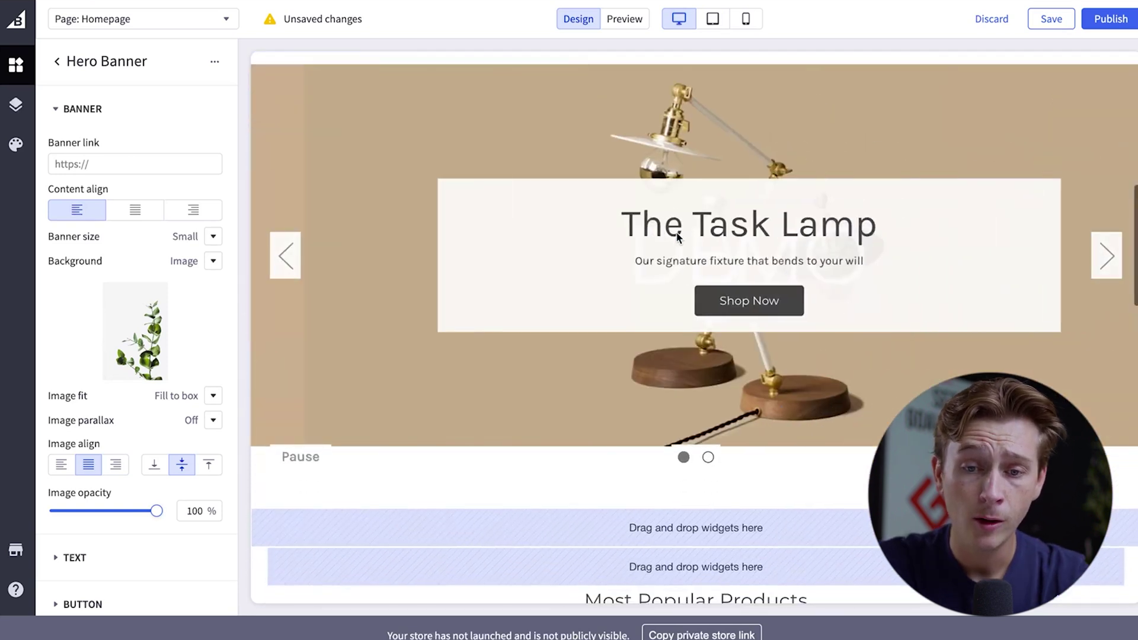
pyautogui.scroll(-1, 1007, 329)
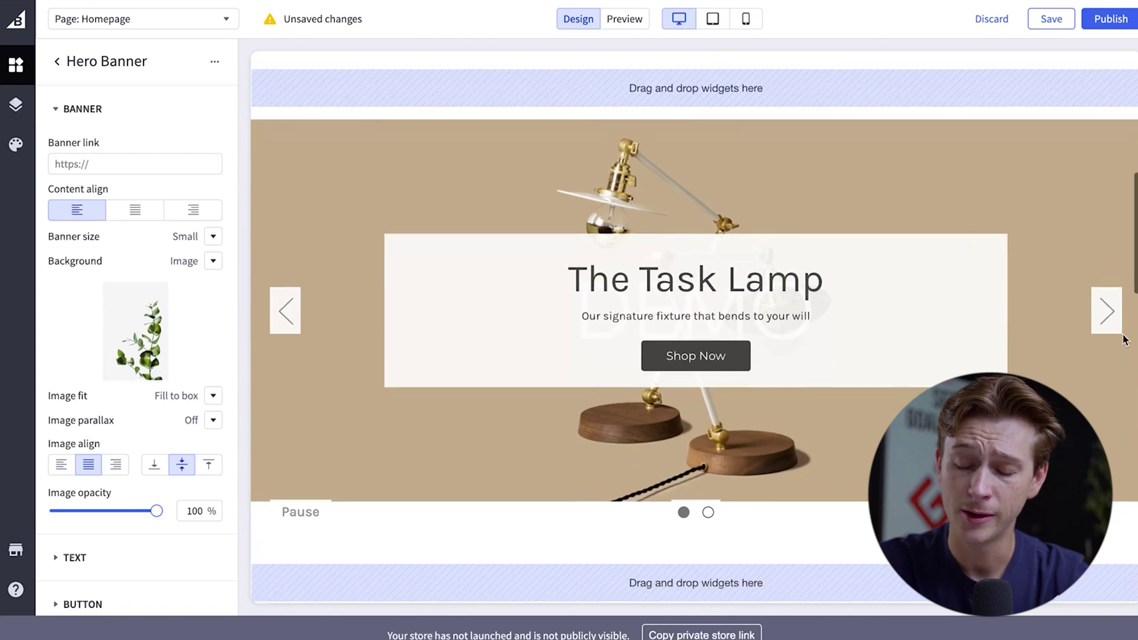
pyautogui.click(1110, 322)
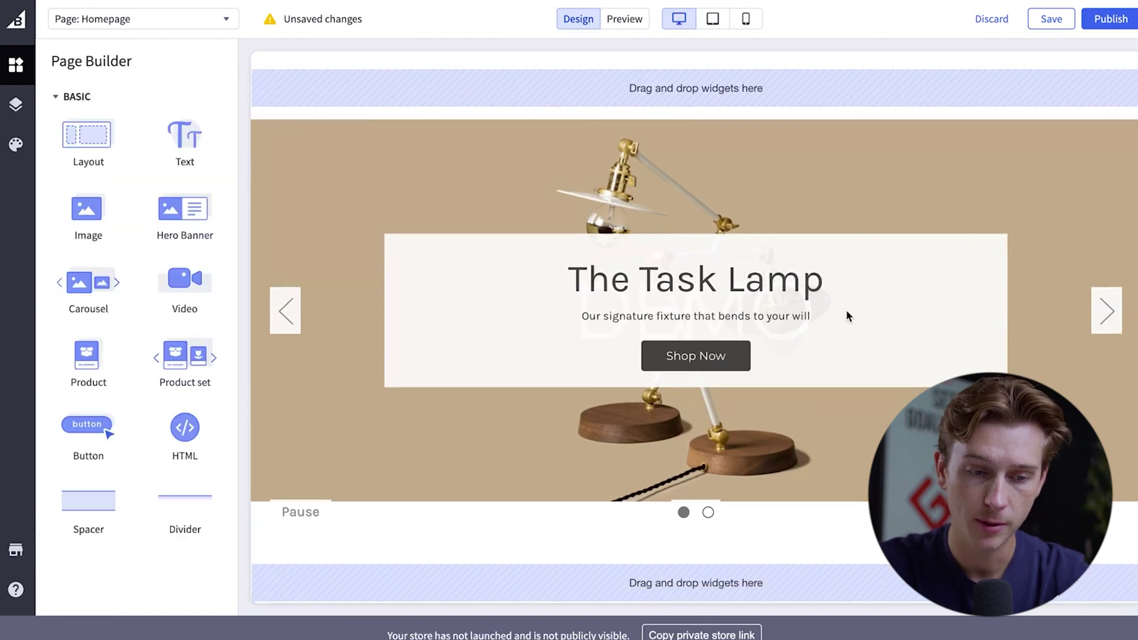
pyautogui.scroll(-1, 847, 316)
pyautogui.scroll(6, 845, 310)
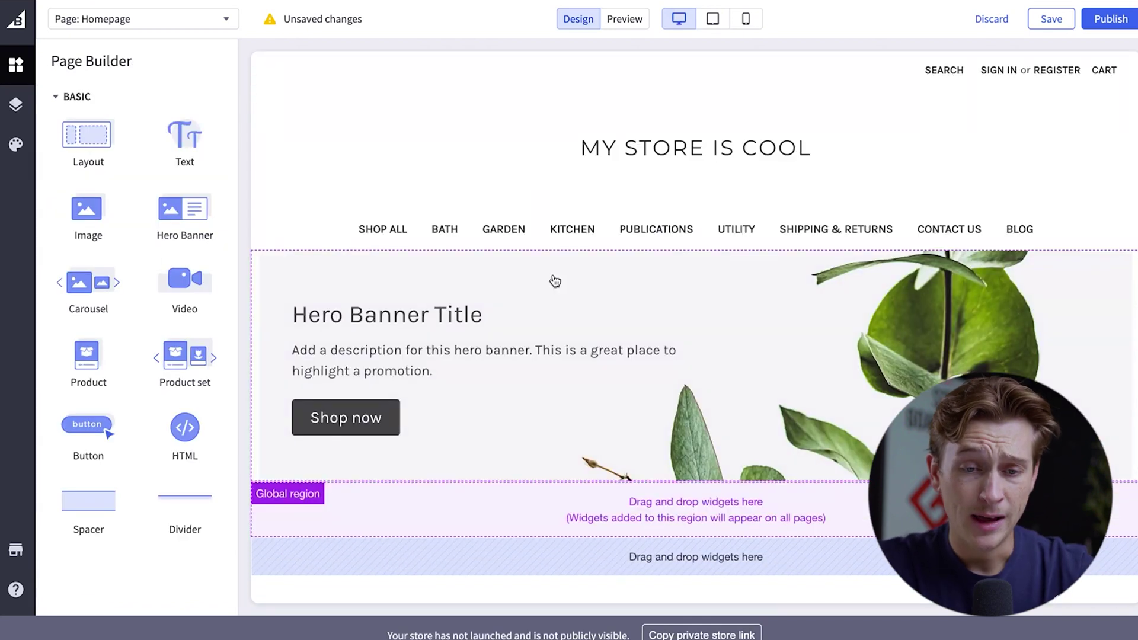
# - Change the hero banner title to 'My store'
pyautogui.click(496, 326)
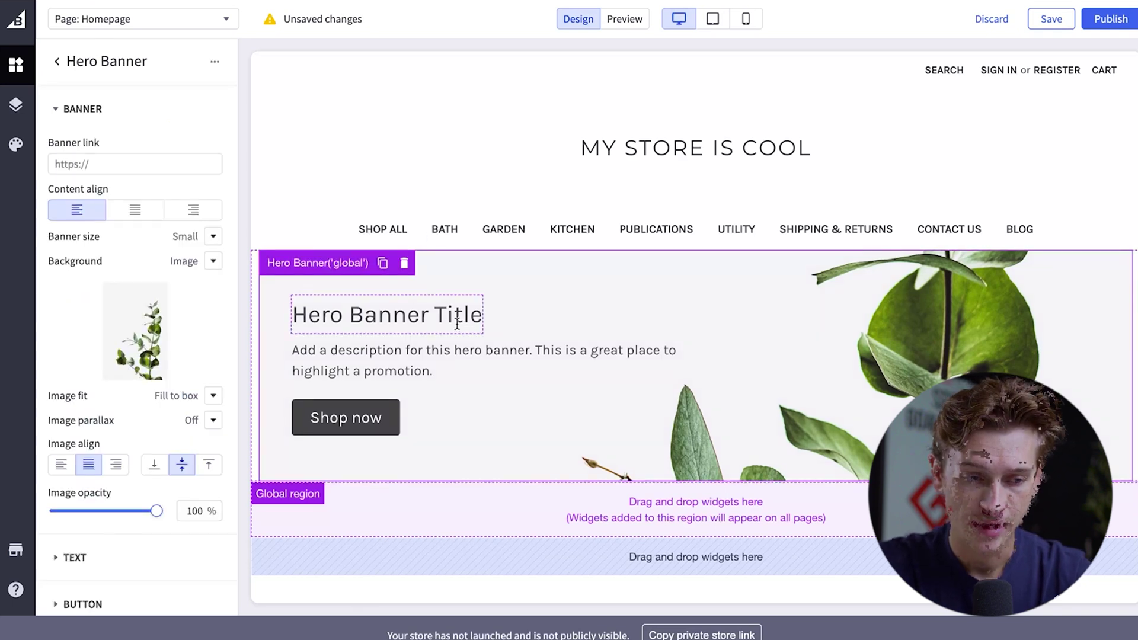
pyautogui.click(399, 320)
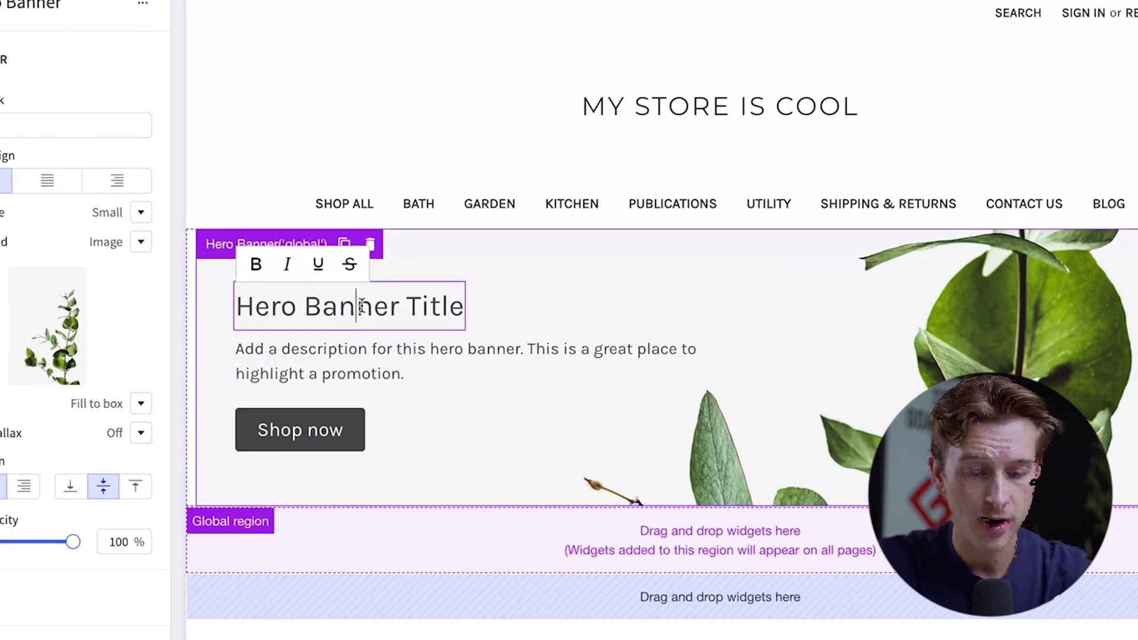
pyautogui.tripleClick(414, 316)
pyautogui.press('BackSpace')
pyautogui.write('My s')
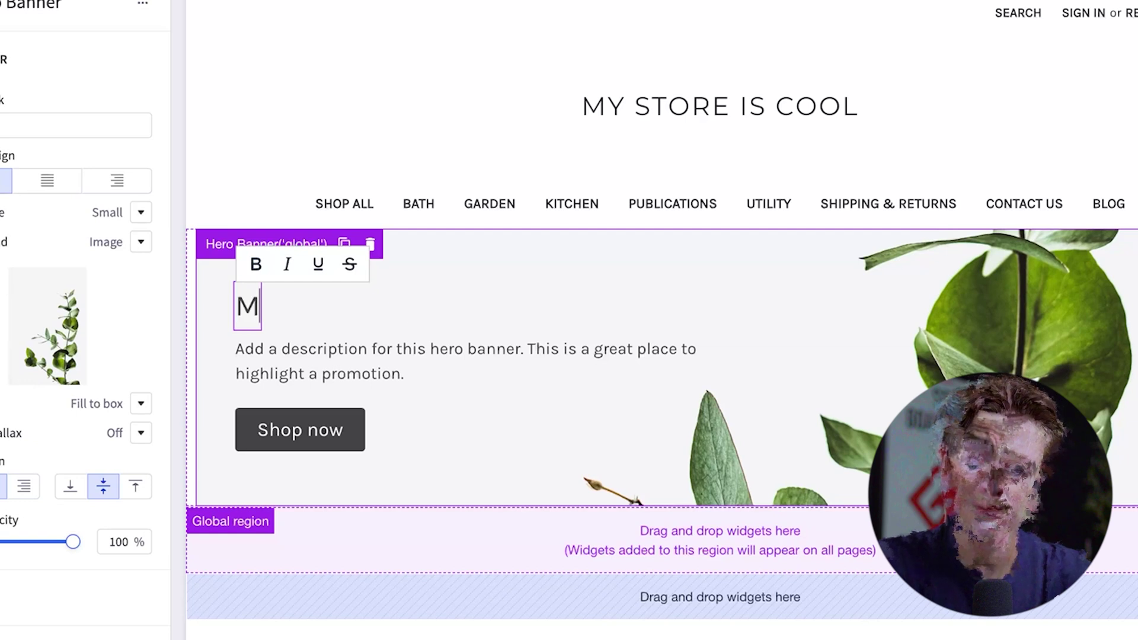
pyautogui.write('tore')
# - Replace the hero banner description with 'new text'
pyautogui.click(469, 360)
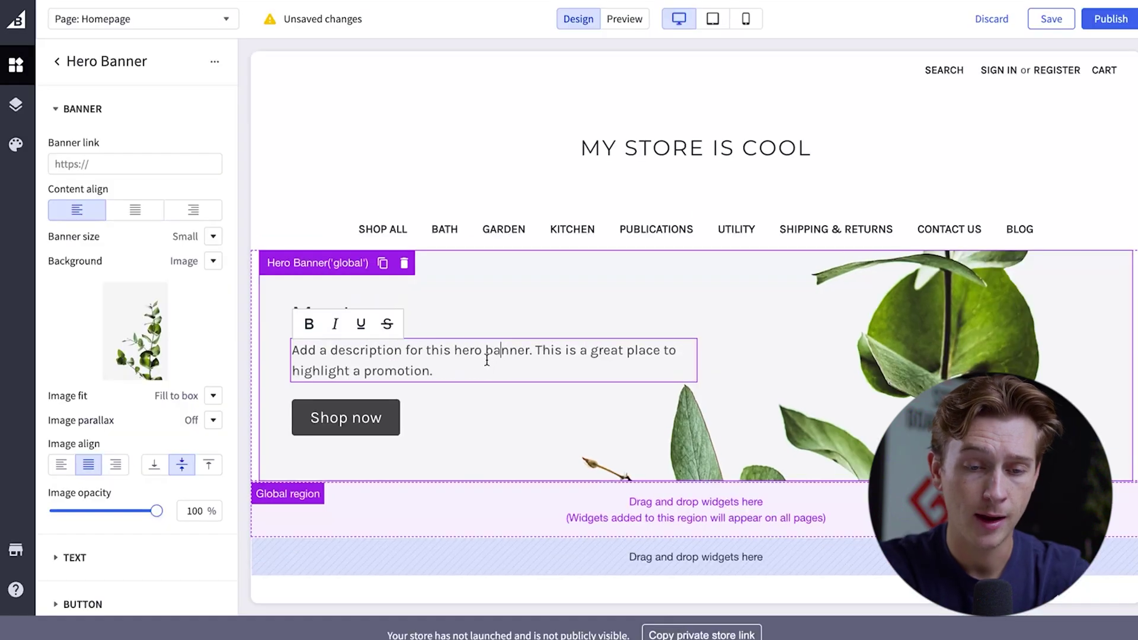
pyautogui.tripleClick(495, 356)
pyautogui.press('BackSpace')
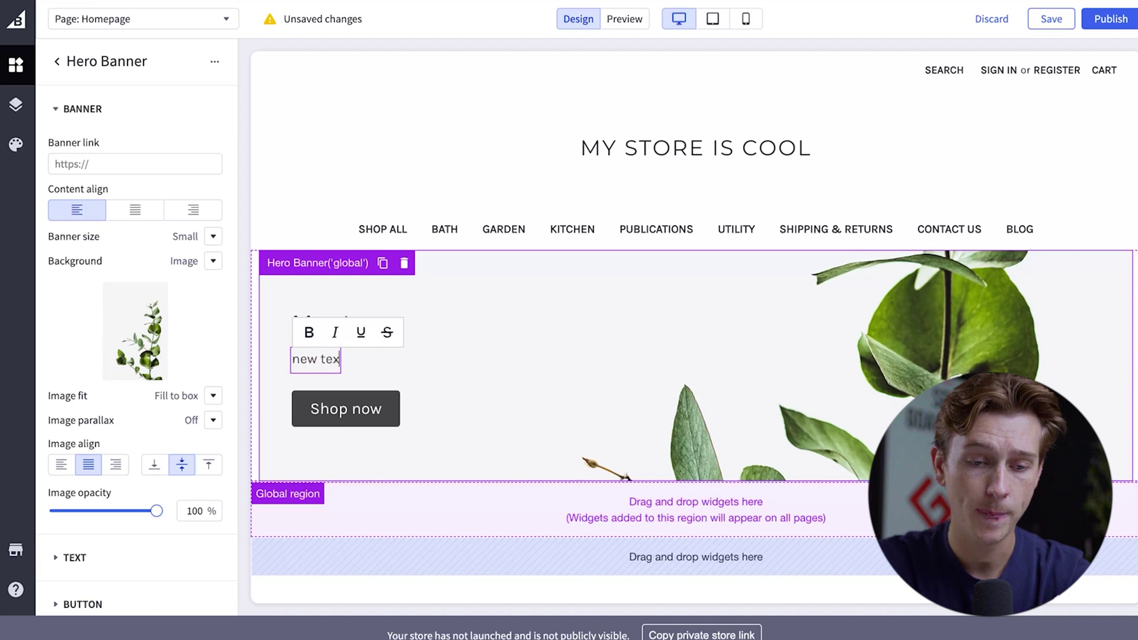
pyautogui.click(559, 360)
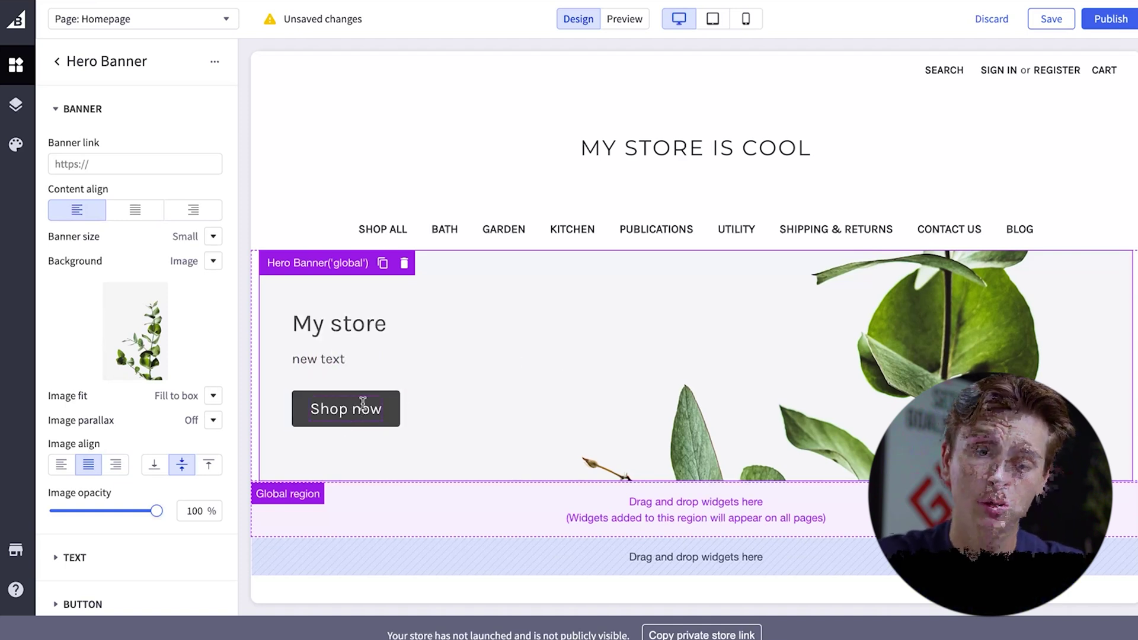
pyautogui.click(95, 158)
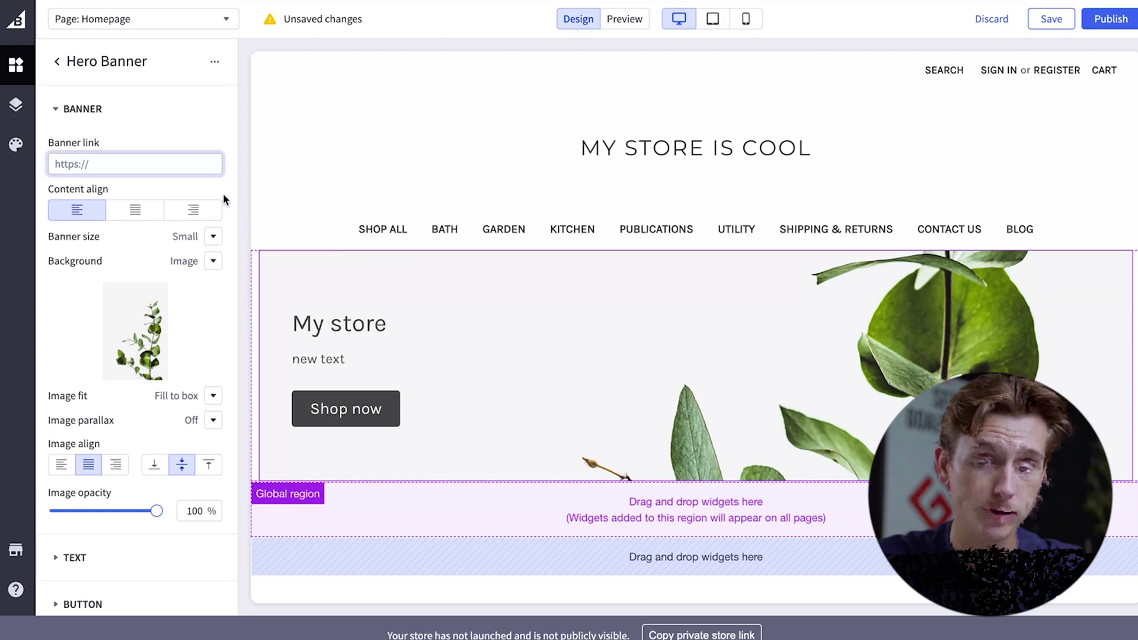
pyautogui.scroll(-1, 223, 198)
pyautogui.click(135, 197)
pyautogui.click(77, 197)
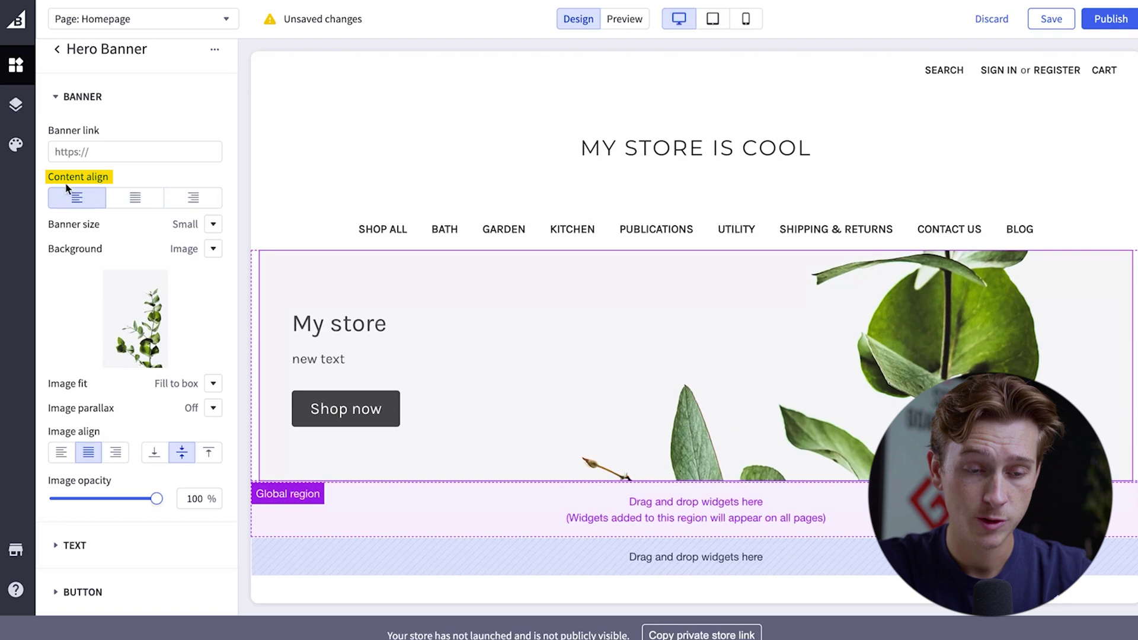
pyautogui.click(132, 198)
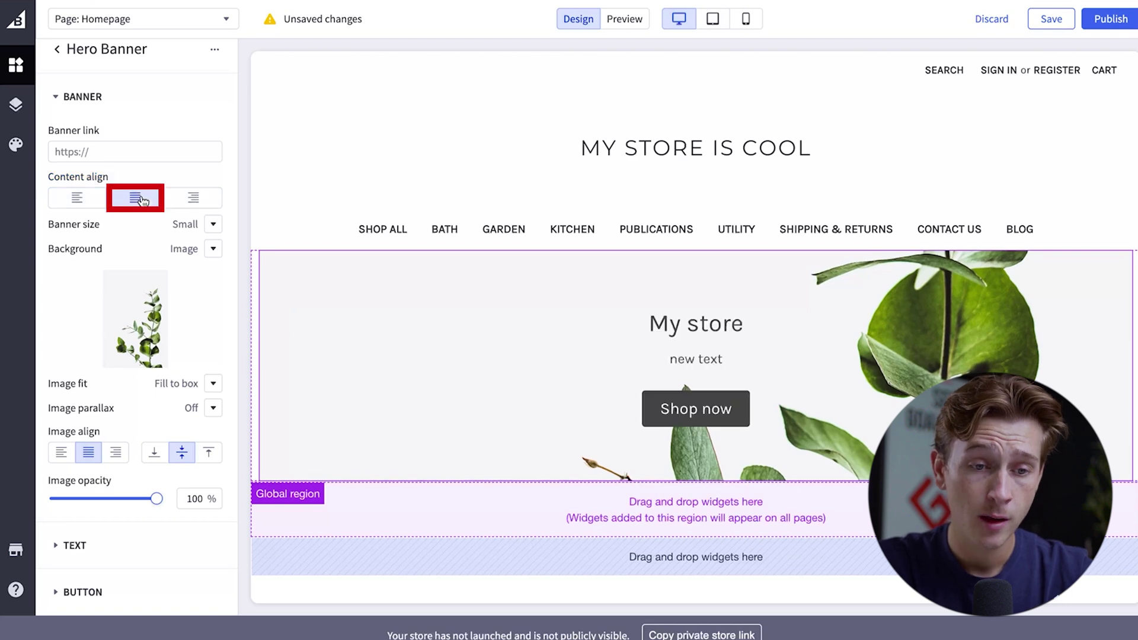
pyautogui.click(188, 201)
pyautogui.click(75, 200)
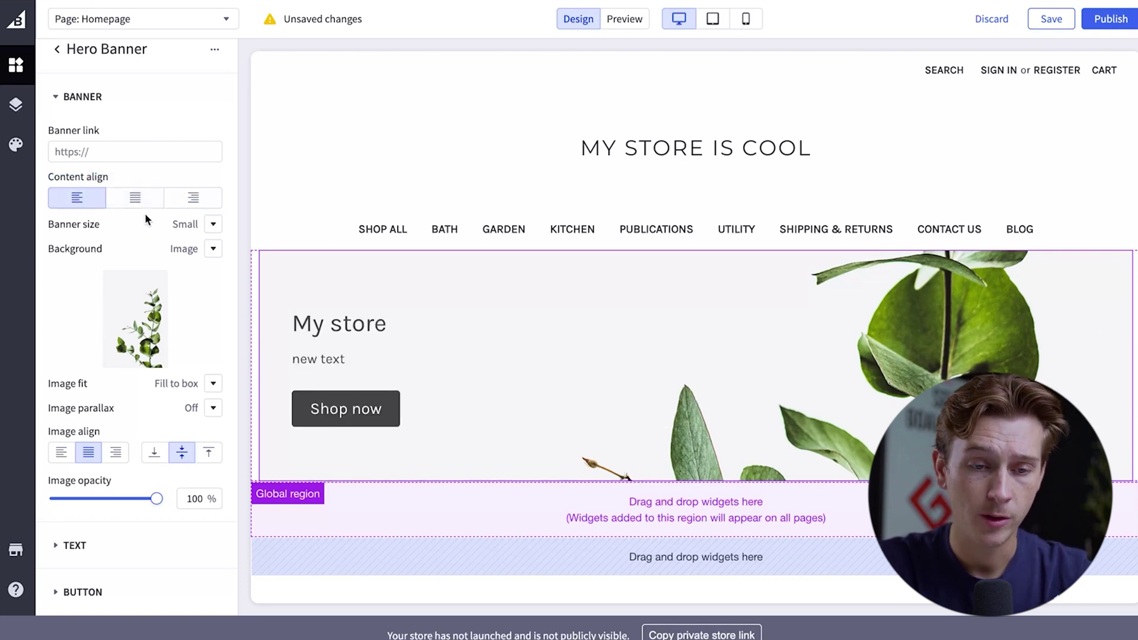
pyautogui.click(213, 224)
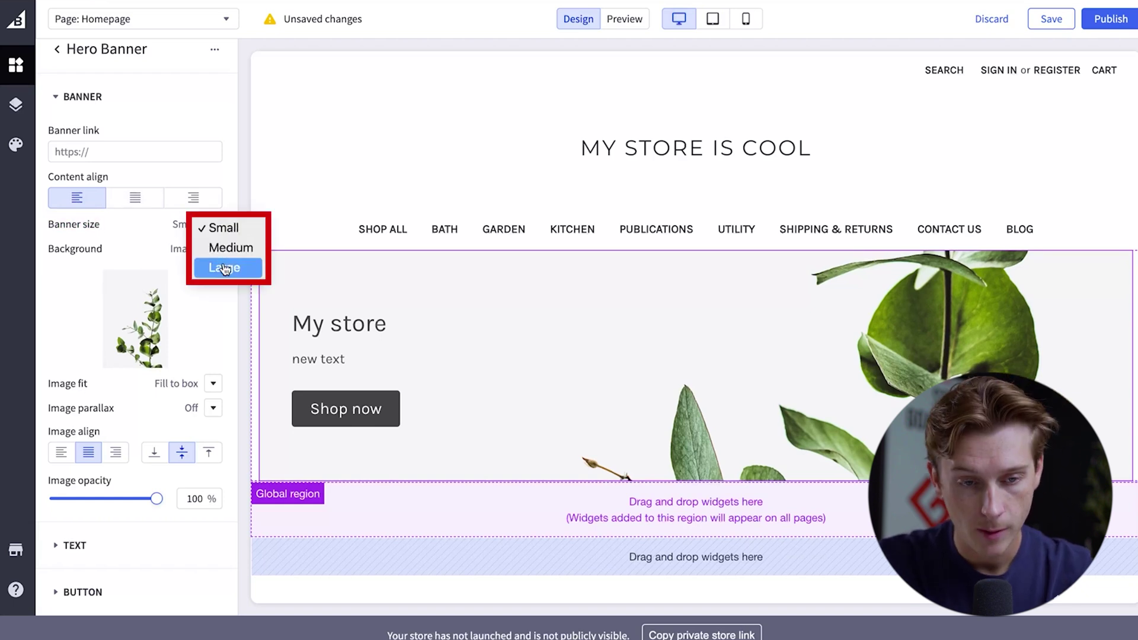
pyautogui.click(153, 256)
pyautogui.click(216, 254)
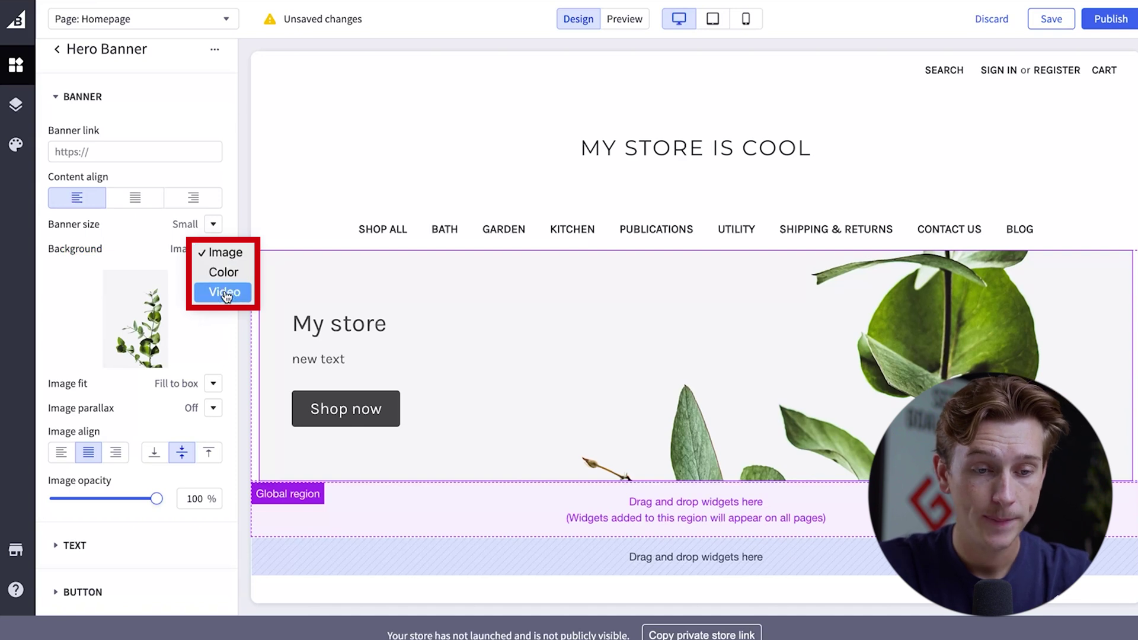
pyautogui.press('Escape')
pyautogui.click(72, 544)
pyautogui.scroll(-3, 143, 541)
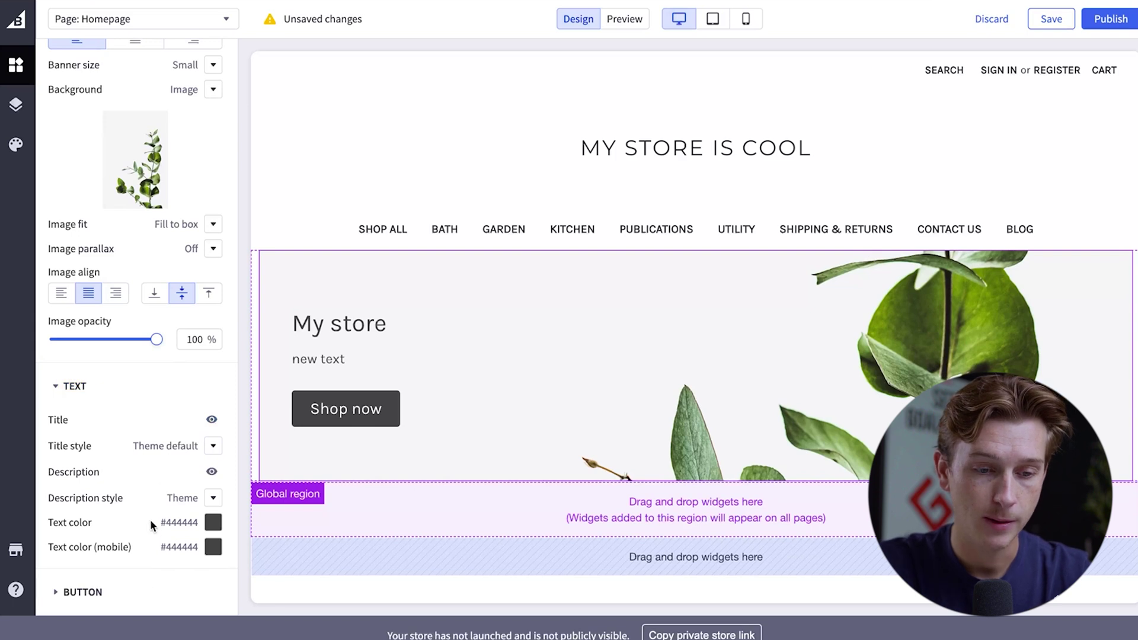
pyautogui.click(91, 591)
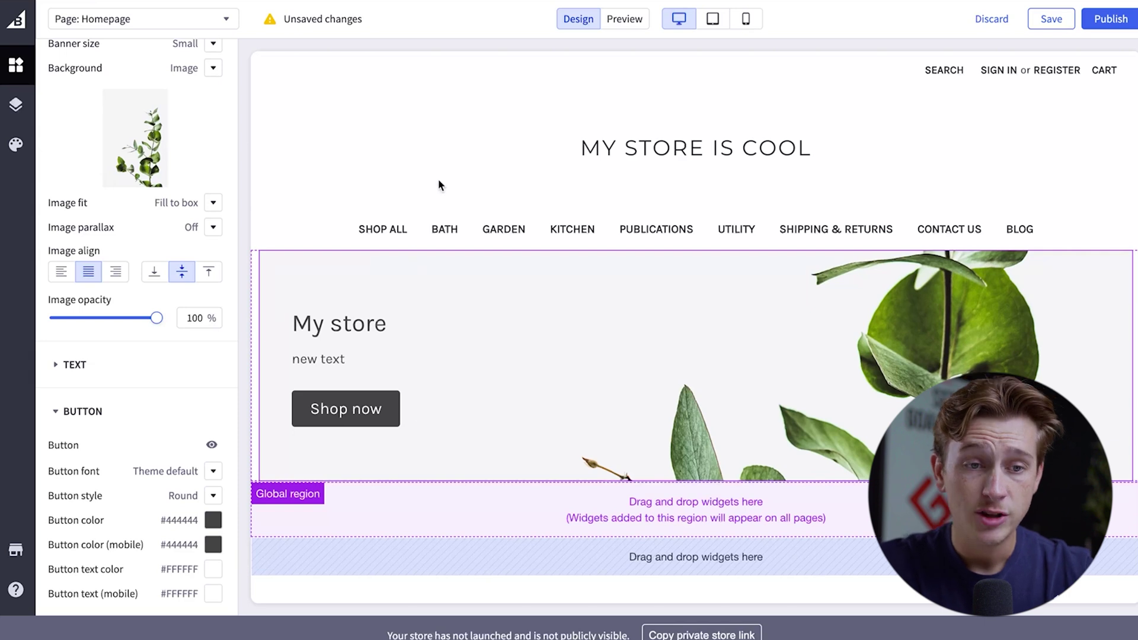
pyautogui.scroll(3, 104, 81)
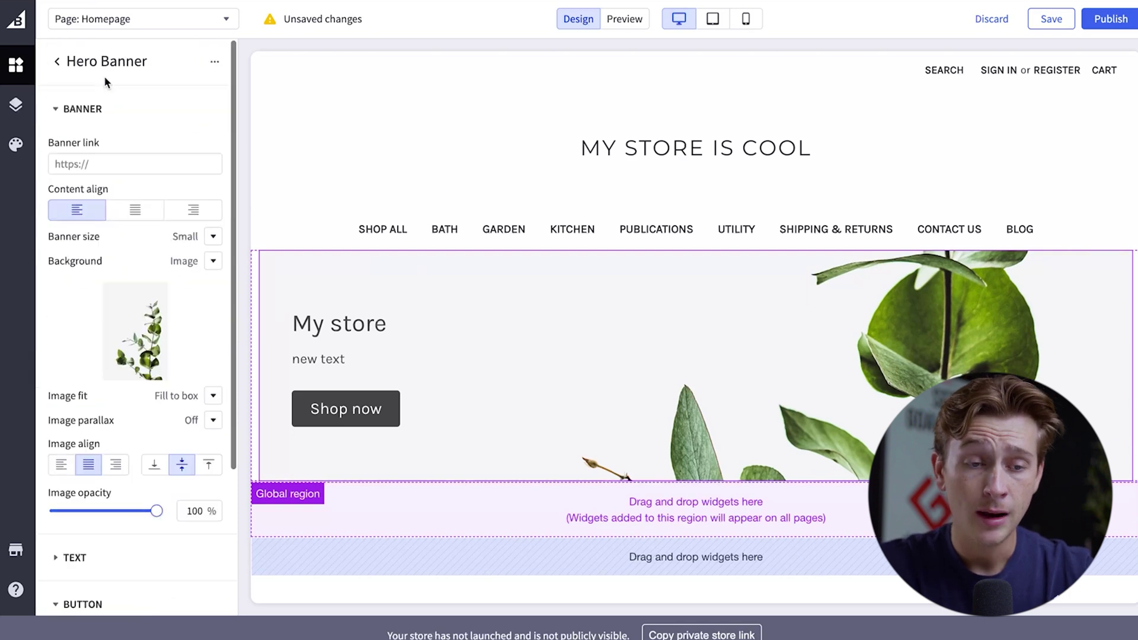
# - Place Text, Carousel and Product widgets below the navigation, with Product on top
pyautogui.click(59, 63)
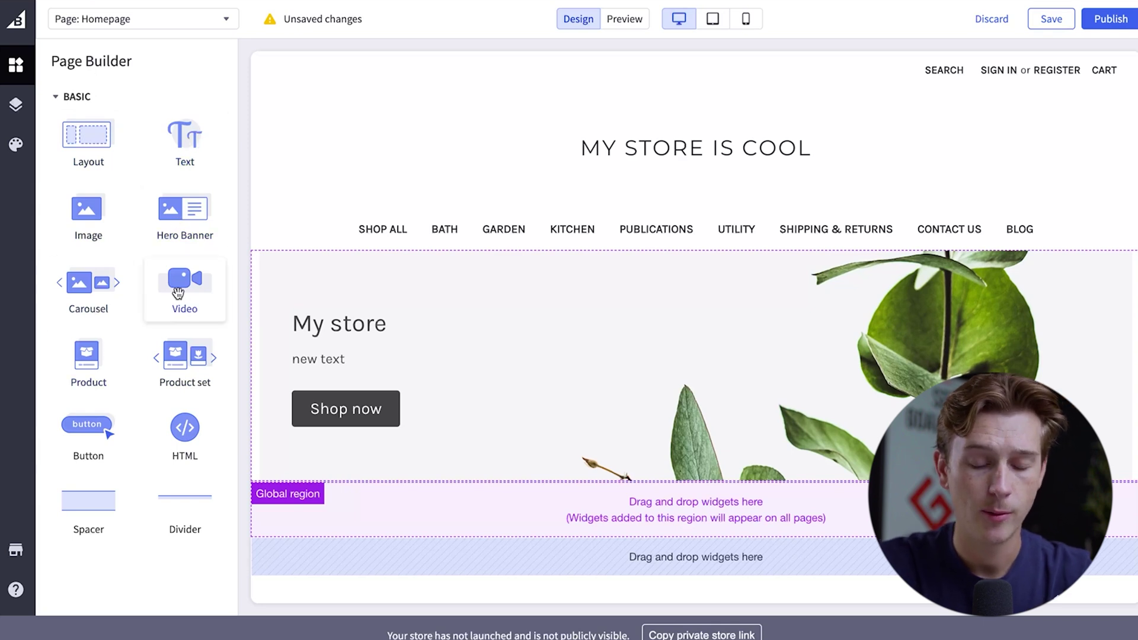
pyautogui.moveTo(178, 292); pyautogui.dragTo(464, 514)
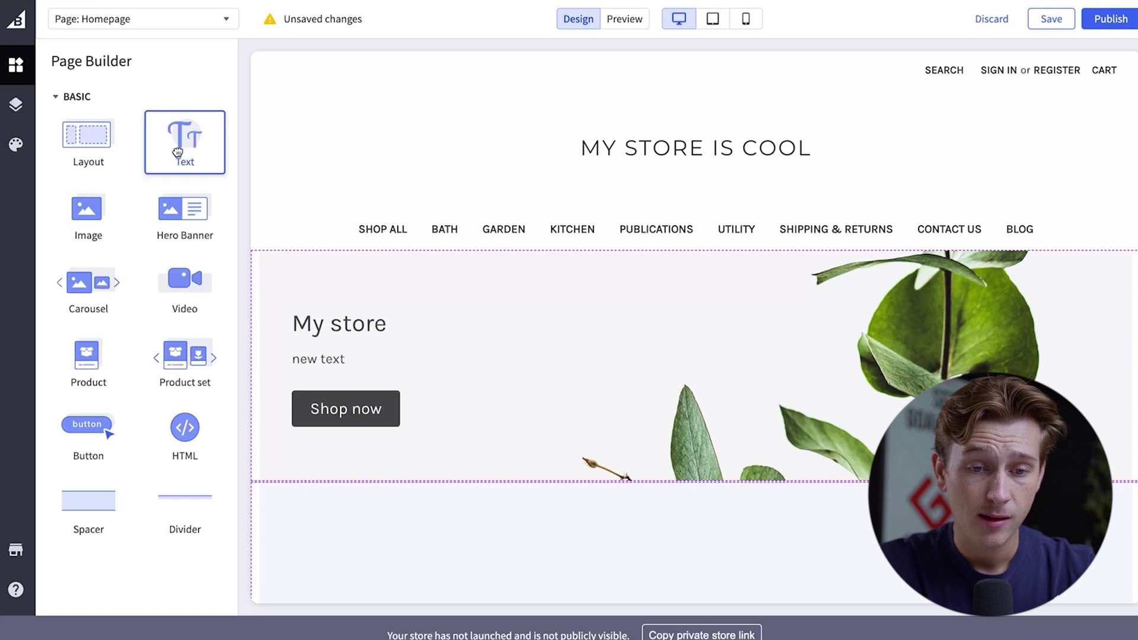
pyautogui.moveTo(177, 151); pyautogui.dragTo(460, 255)
pyautogui.moveTo(90, 305); pyautogui.dragTo(419, 255)
pyautogui.moveTo(89, 368); pyautogui.dragTo(560, 281)
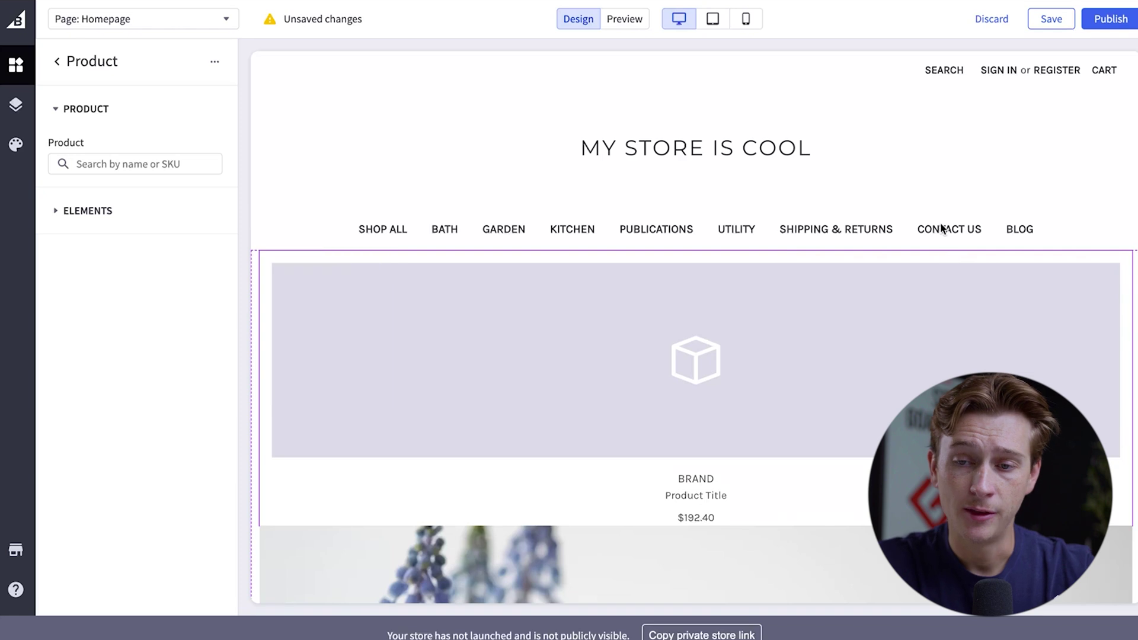